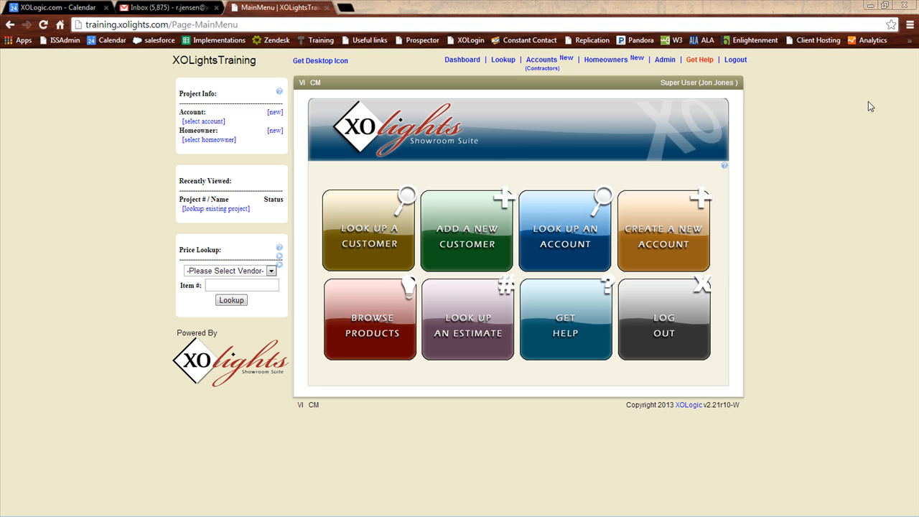
# - Open the Item Attributes administration page
pyautogui.click(665, 62)
pyautogui.click(470, 79)
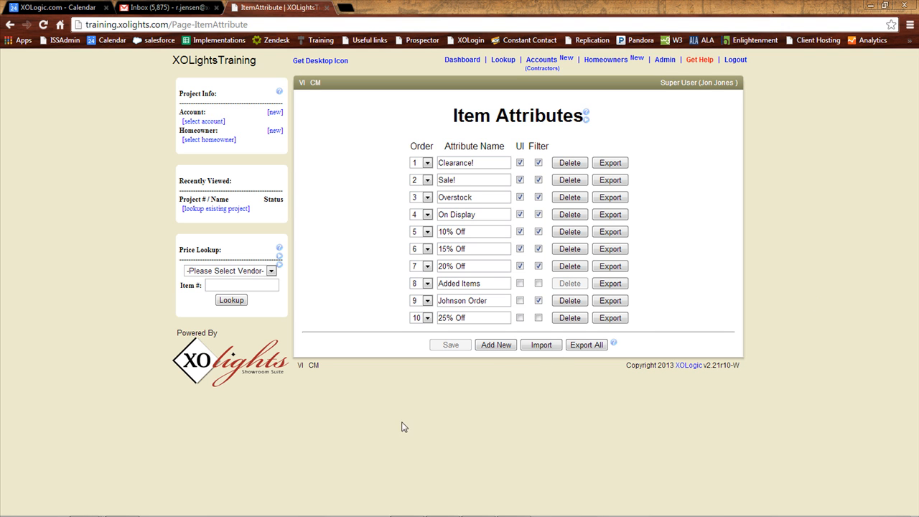
# - Add a blank item attribute row and delete it again
pyautogui.click(497, 345)
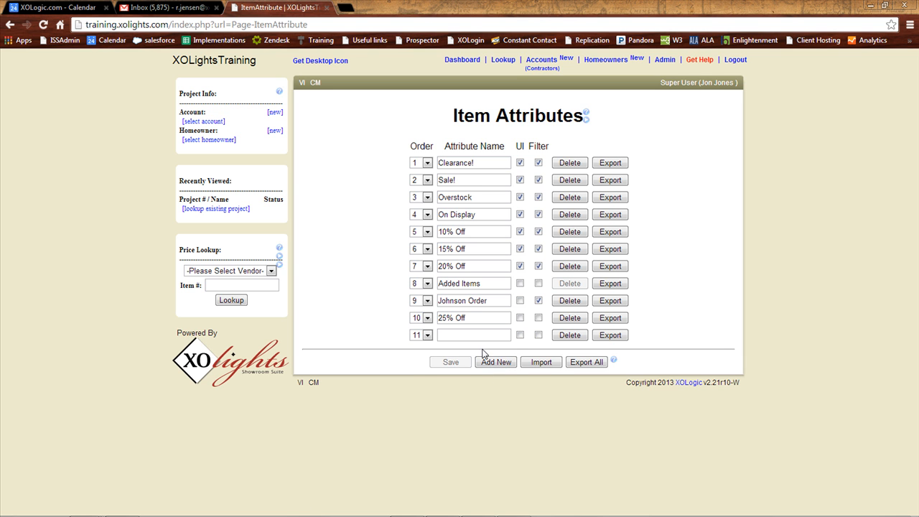
pyautogui.click(486, 336)
pyautogui.click(583, 337)
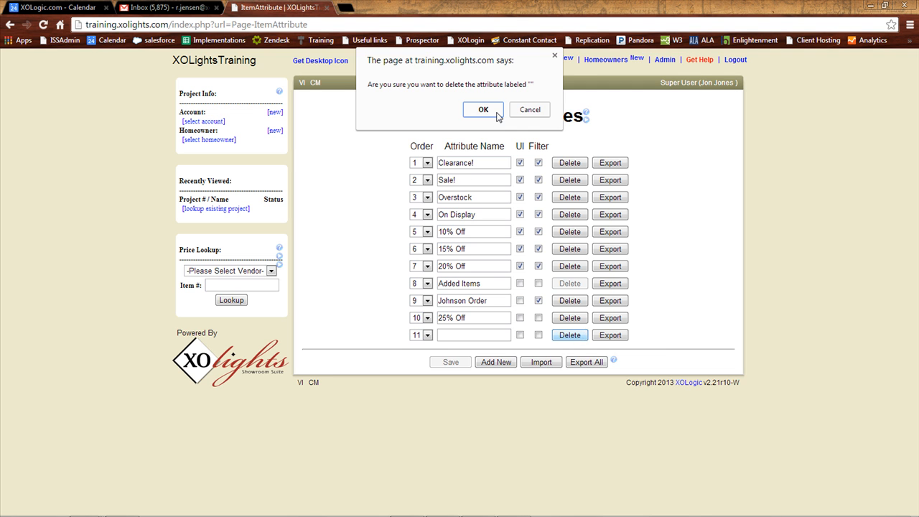
pyautogui.click(498, 113)
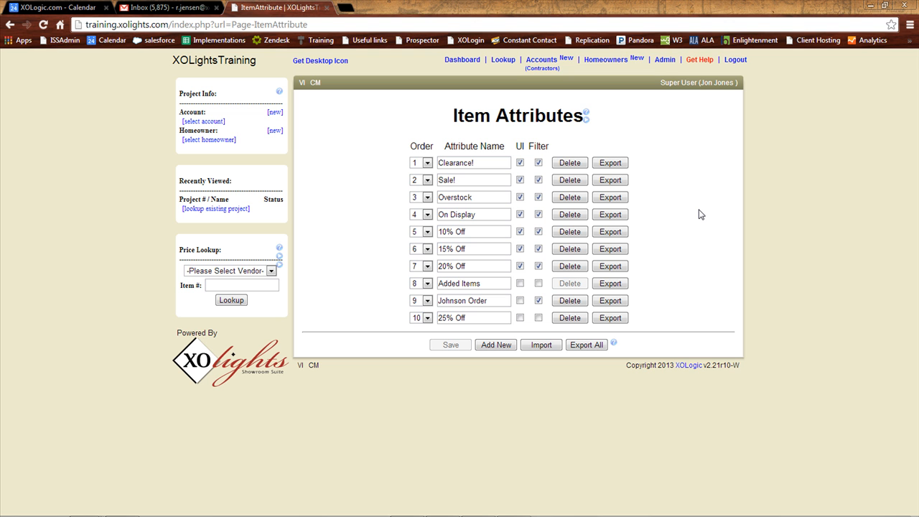
# - Open the item attribute import guidelines and bring up the blank Excel workbook beside them
pyautogui.moveTo(14, 515)
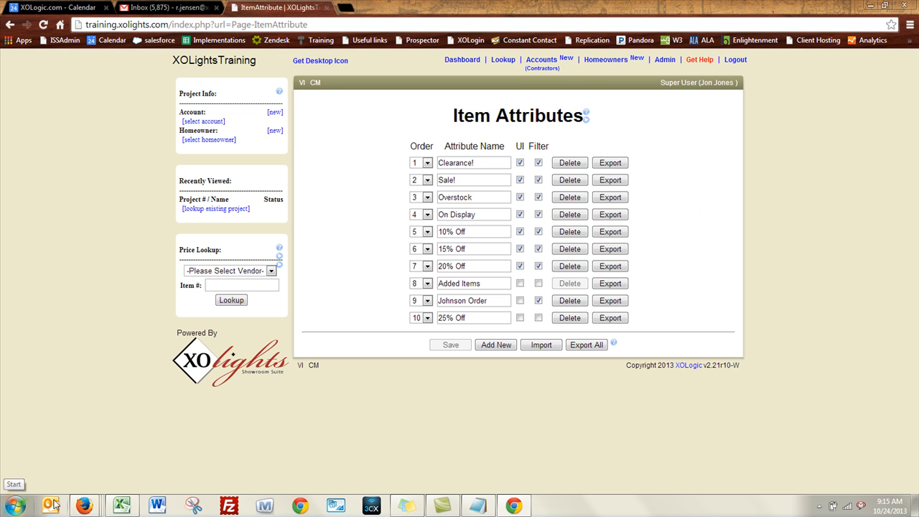
pyautogui.click(122, 507)
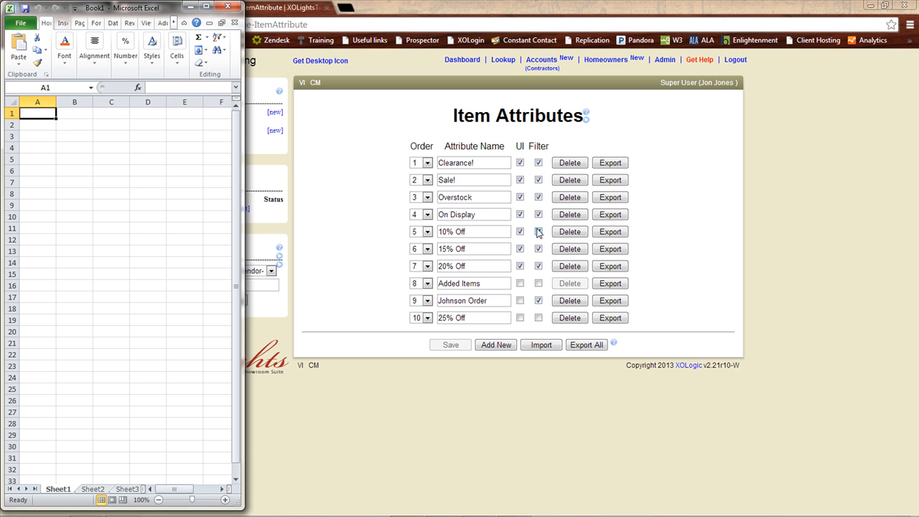
pyautogui.click(550, 345)
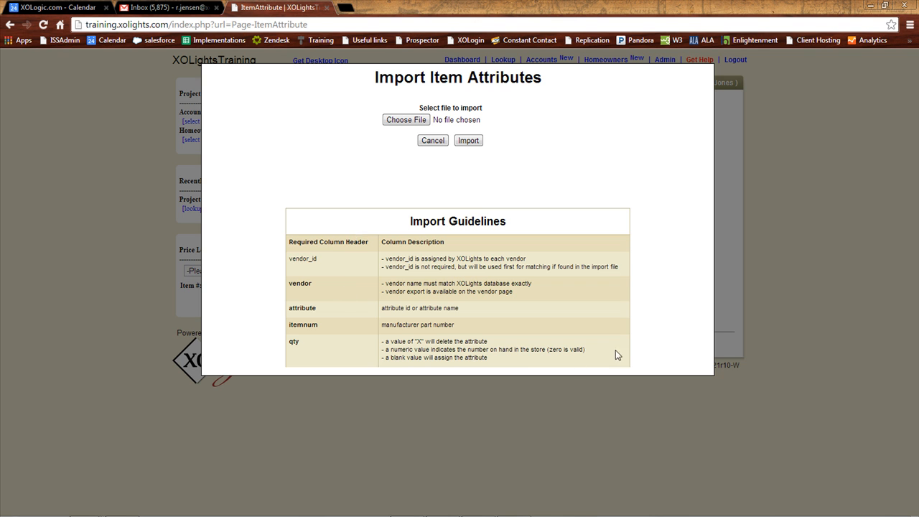
pyautogui.moveTo(227, 516)
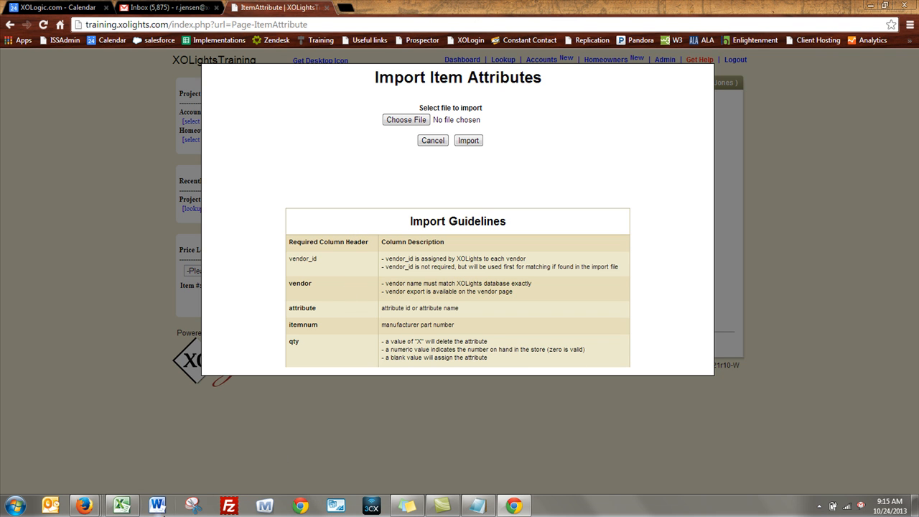
pyautogui.click(131, 513)
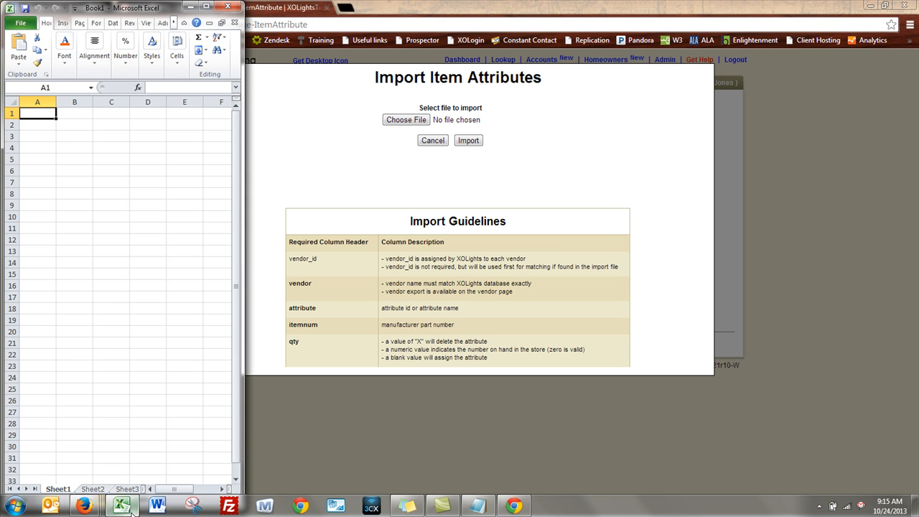
# - Enter the column headers Vendor, Attribute and Itemnum in cells A1 to C1
pyautogui.write('Vendor')
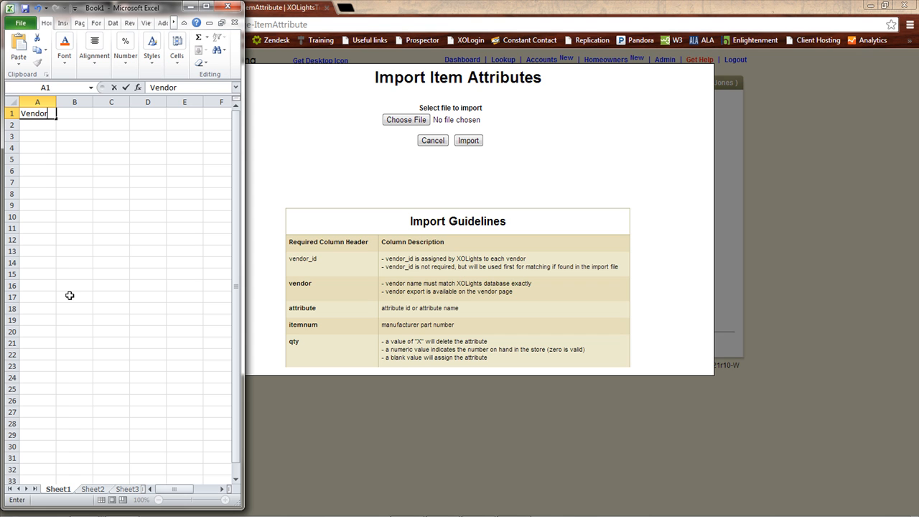
pyautogui.press('Tab')
pyautogui.write('Attribute')
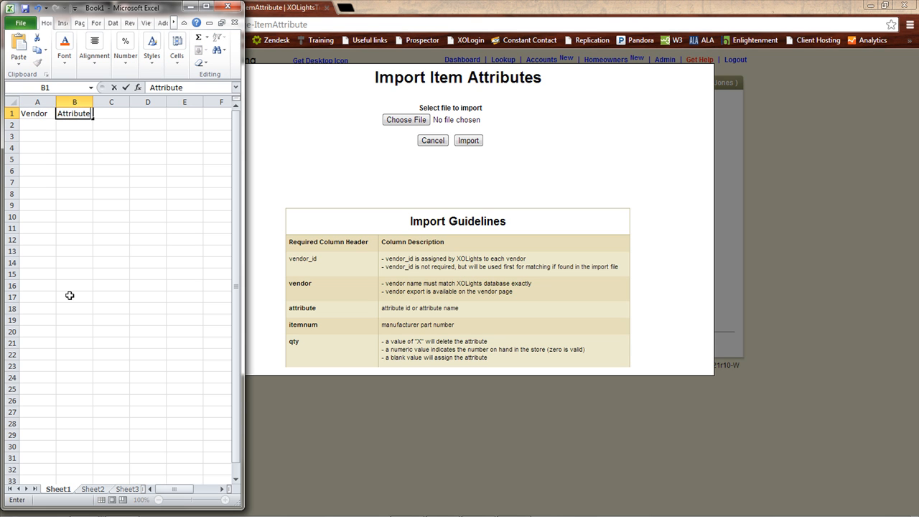
pyautogui.press('Tab')
pyautogui.write('Itemnum')
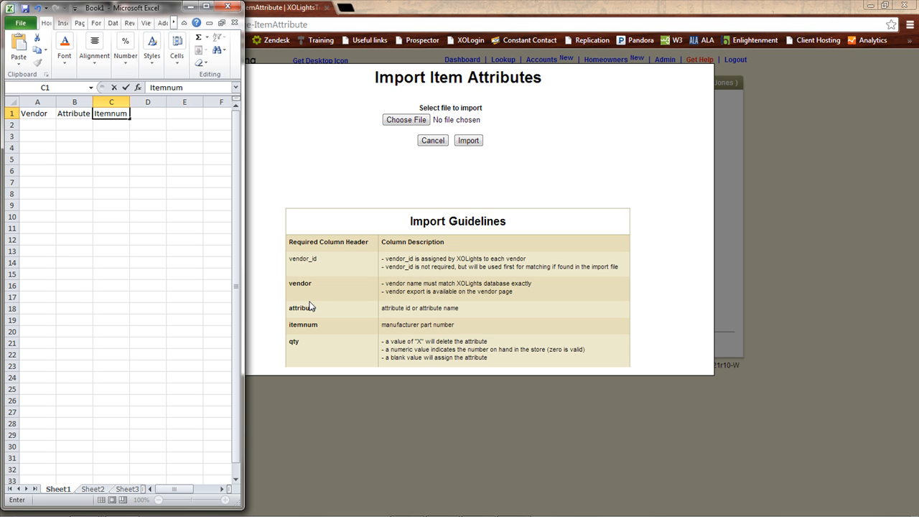
pyautogui.click(111, 132)
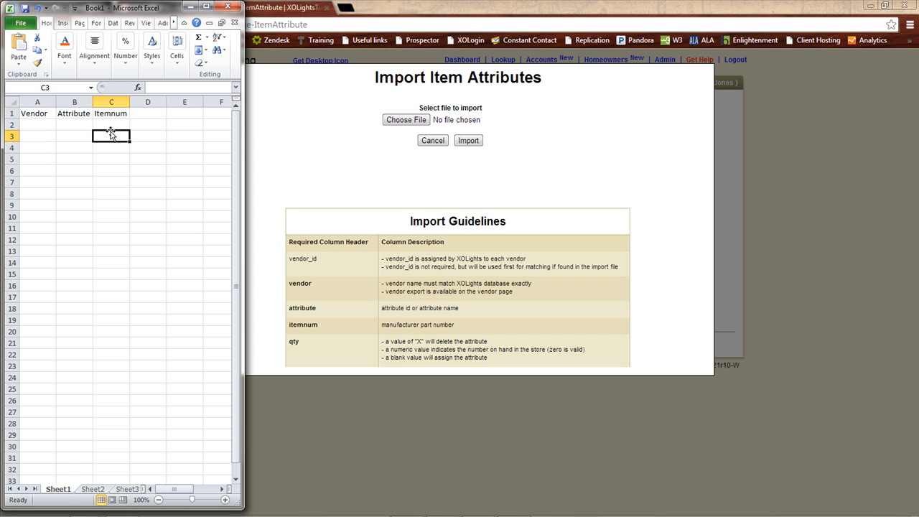
pyautogui.click(112, 122)
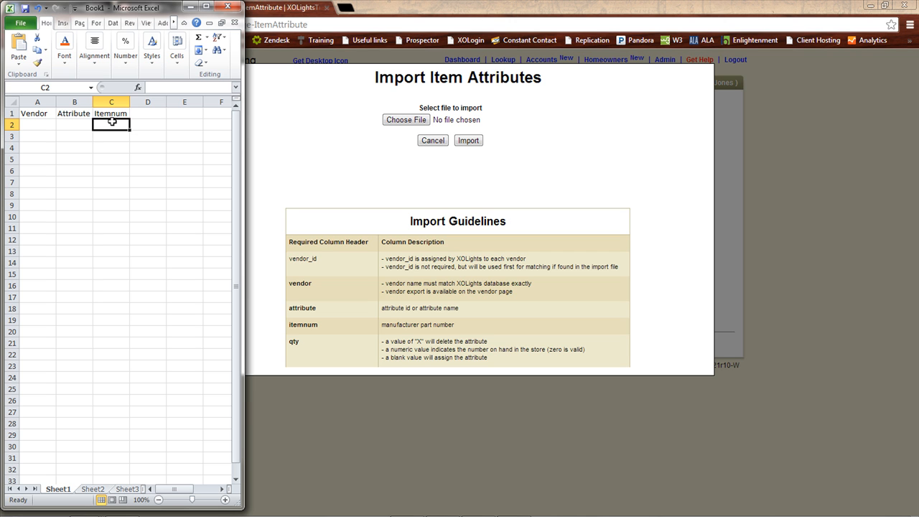
pyautogui.click(72, 126)
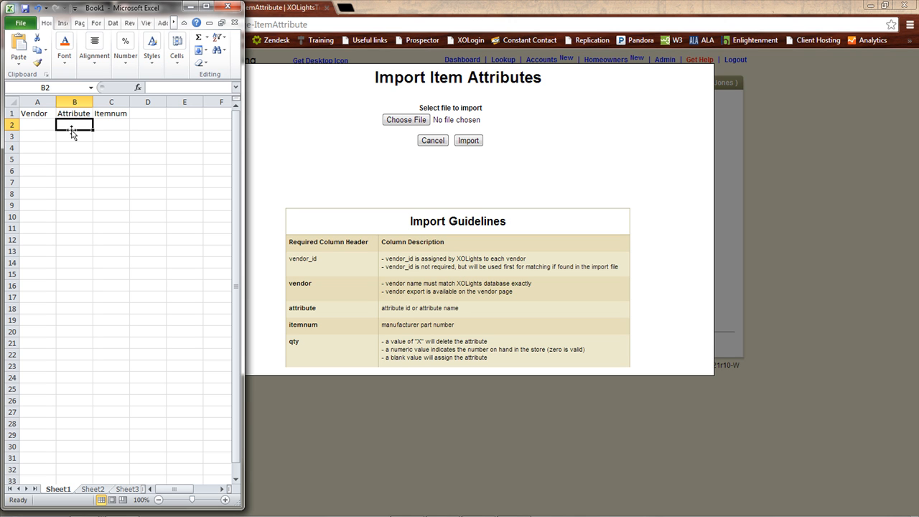
pyautogui.click(34, 126)
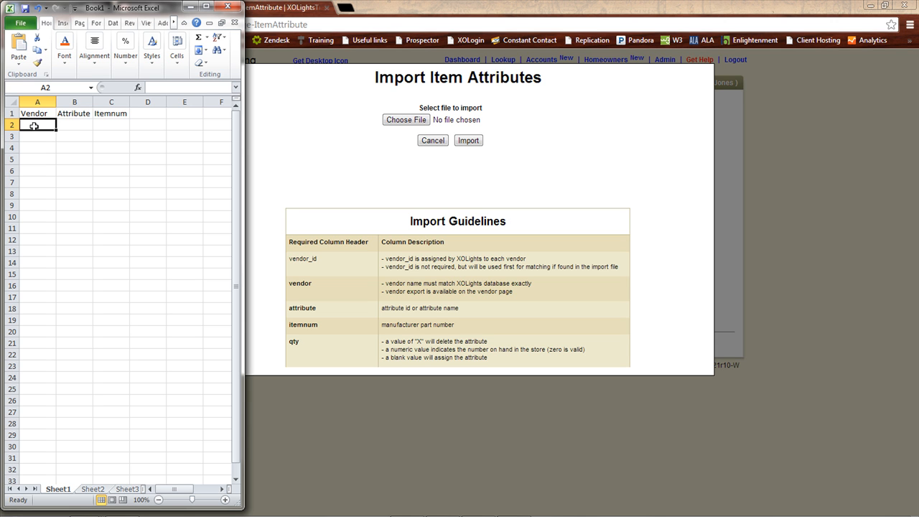
pyautogui.click(33, 114)
pyautogui.click(119, 114)
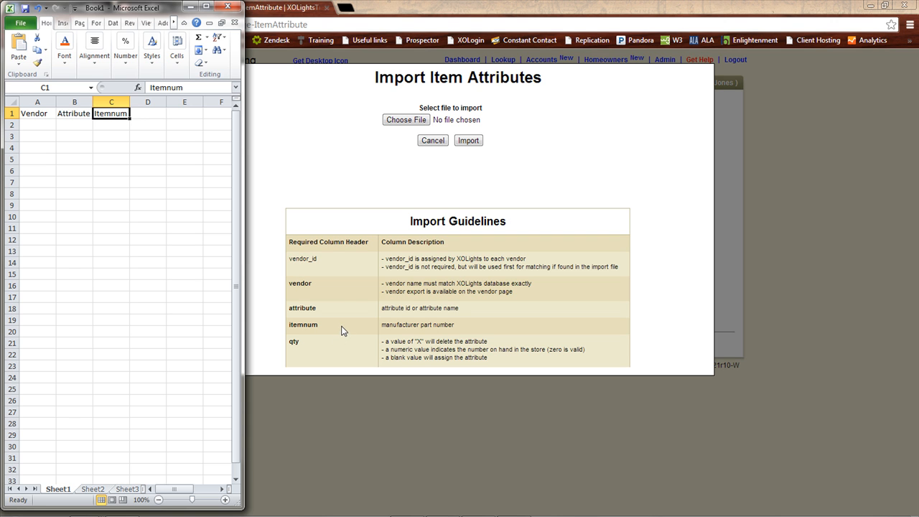
pyautogui.click(105, 129)
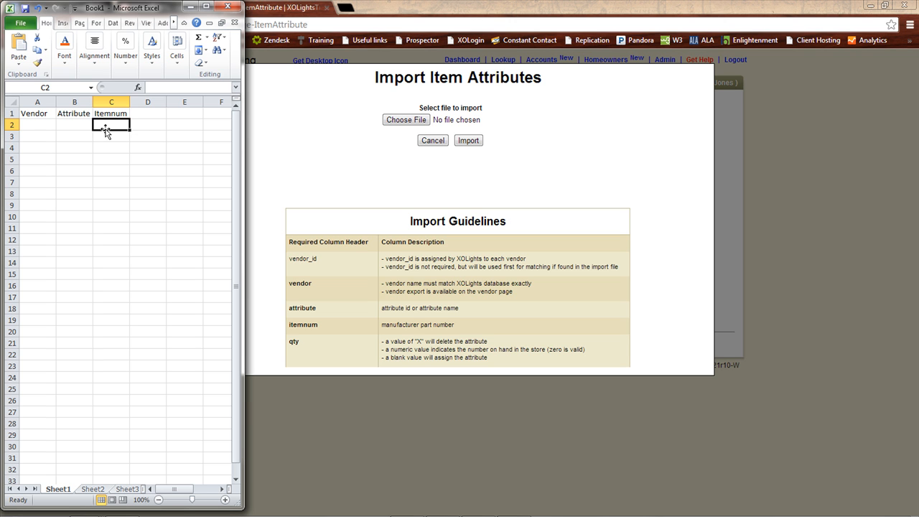
# - Close the import dialog, copy the attribute name "Clearance!" and fill it into cells B2 to B31 of the Excel sheet
pyautogui.click(73, 128)
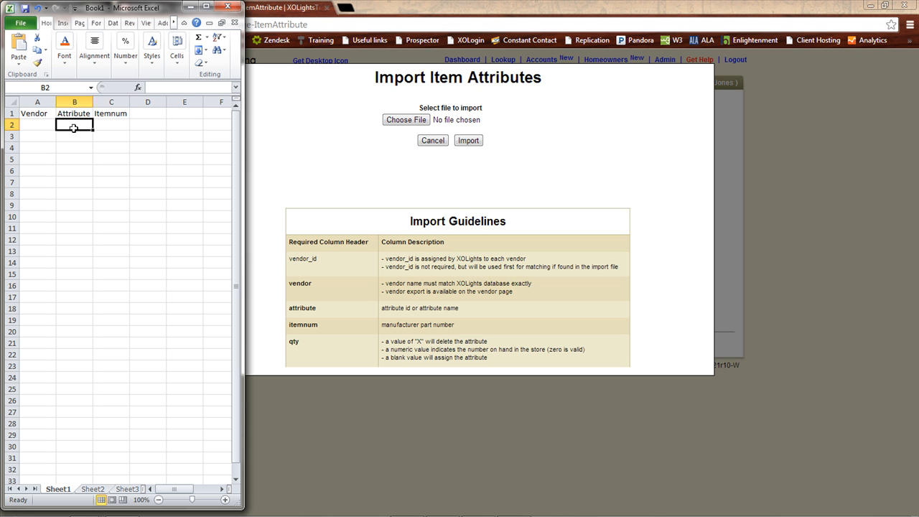
pyautogui.click(434, 143)
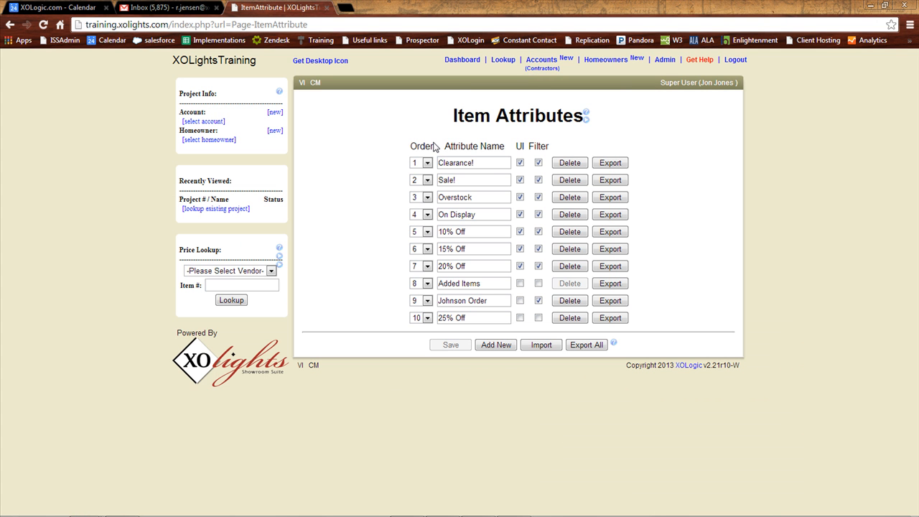
pyautogui.tripleClick(488, 163)
pyautogui.hotkey('ctrl', 'c')
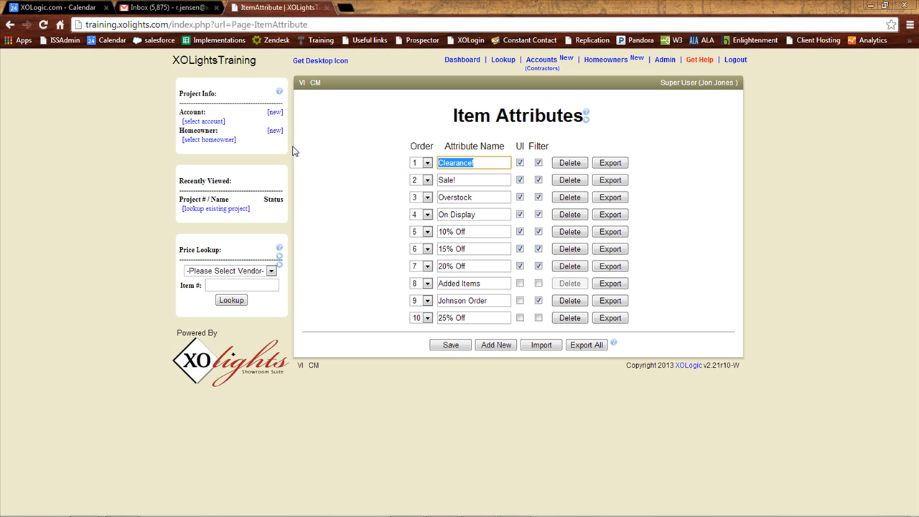
pyautogui.click(198, 506)
pyautogui.hotkey('ctrl', 'v')
pyautogui.moveTo(92, 101); pyautogui.dragTo(86, 264)
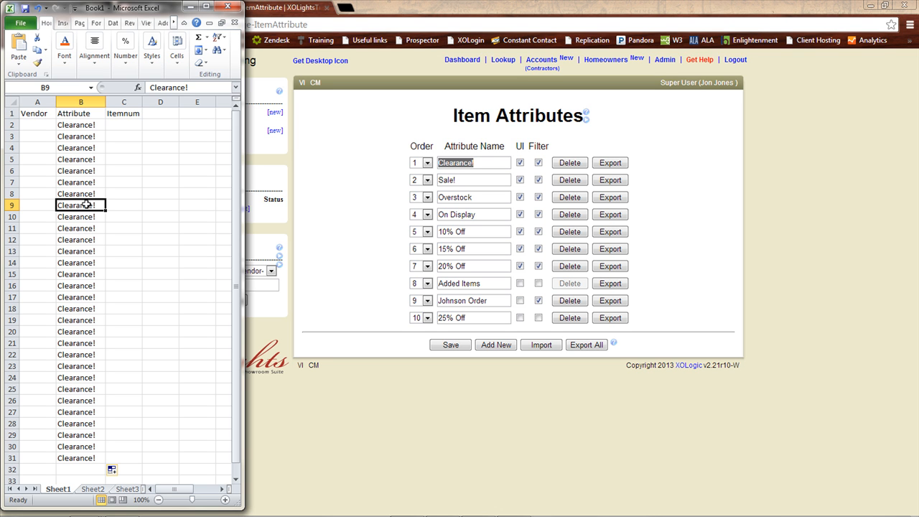
pyautogui.click(117, 126)
pyautogui.moveTo(117, 126); pyautogui.dragTo(123, 454)
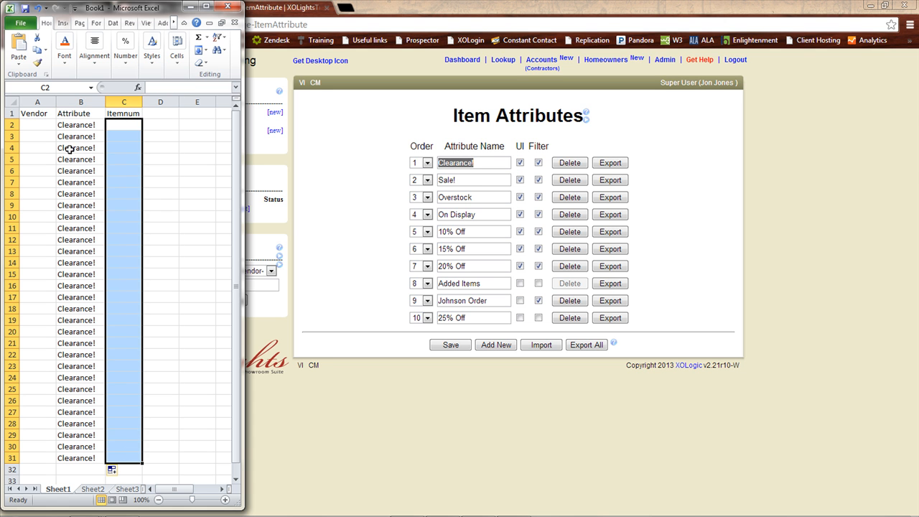
pyautogui.moveTo(36, 237); pyautogui.dragTo(44, 453)
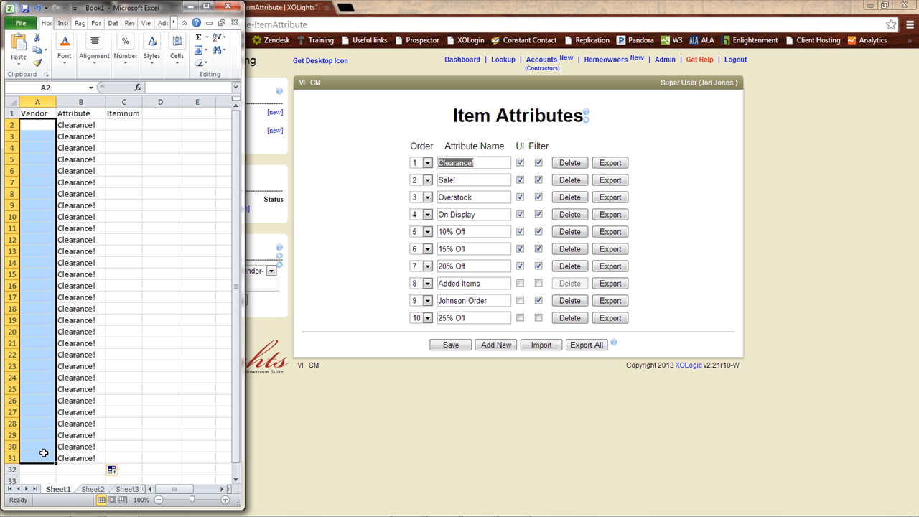
# - Export all vendors from the XOLights Vendors page and open the downloaded Export_VendorExport.csv
pyautogui.click(669, 63)
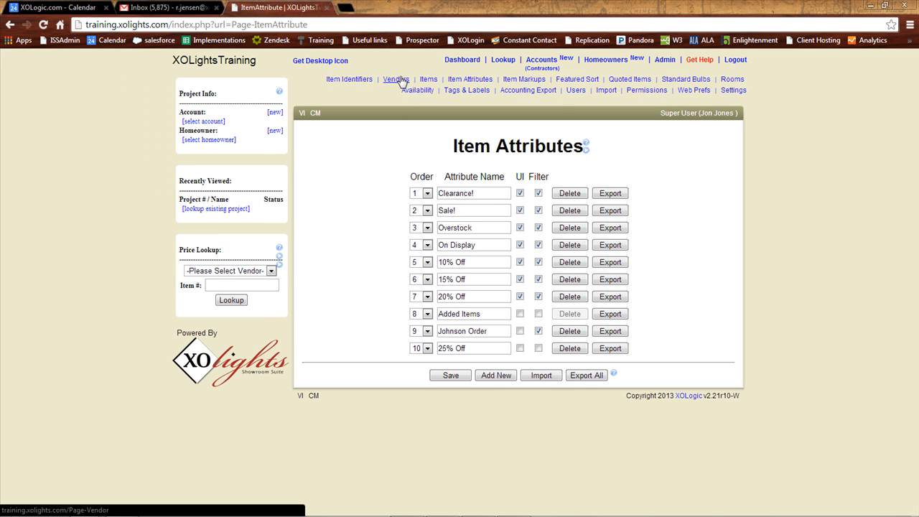
pyautogui.click(397, 79)
pyautogui.click(478, 117)
pyautogui.scroll(-1, 906, 161)
pyautogui.scroll(-3, 906, 161)
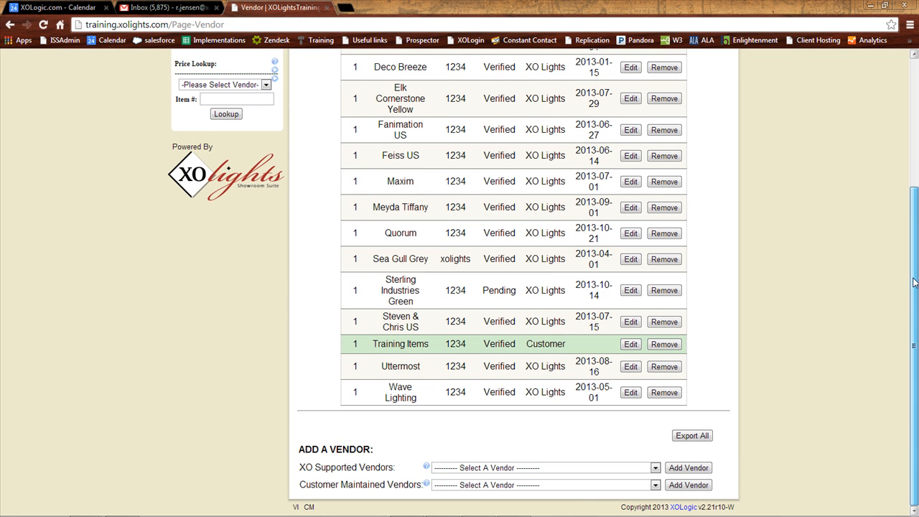
pyautogui.click(691, 436)
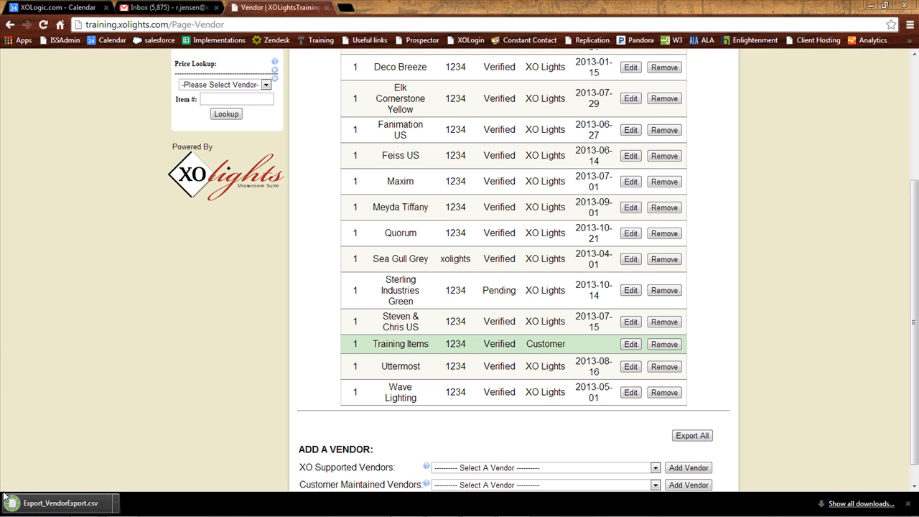
pyautogui.click(60, 503)
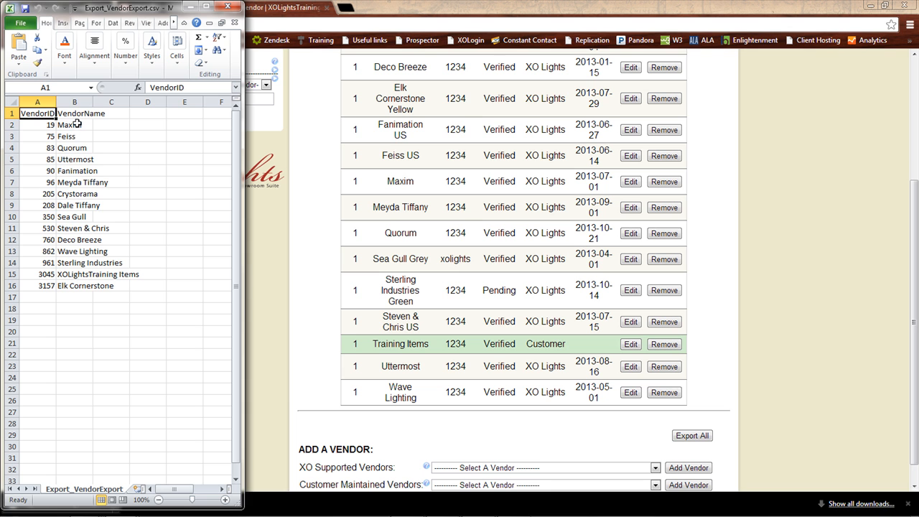
# - Examine the vendor names and their vendor IDs in the exported list
pyautogui.moveTo(74, 121); pyautogui.dragTo(76, 284)
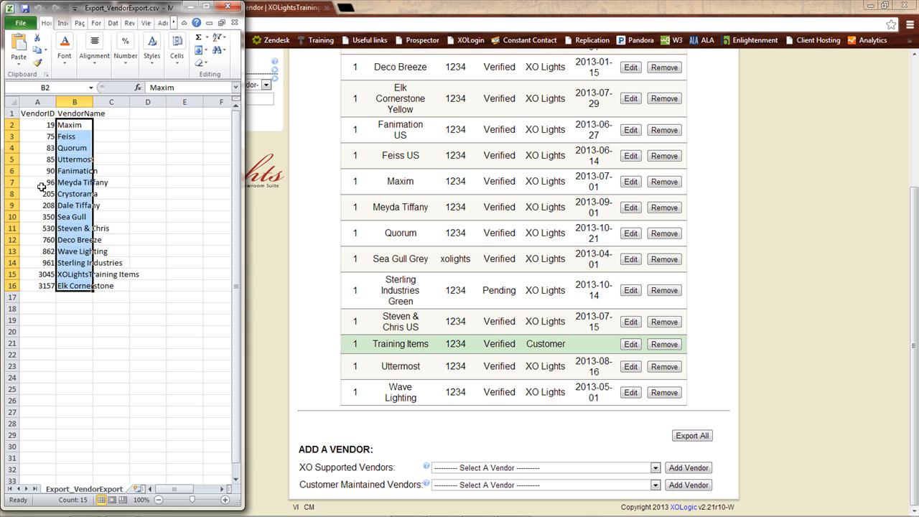
pyautogui.click(42, 185)
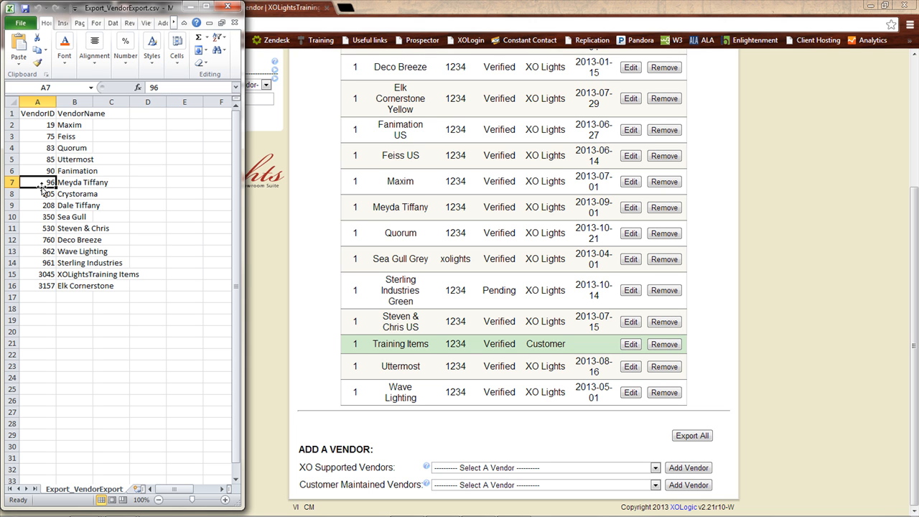
pyautogui.click(46, 123)
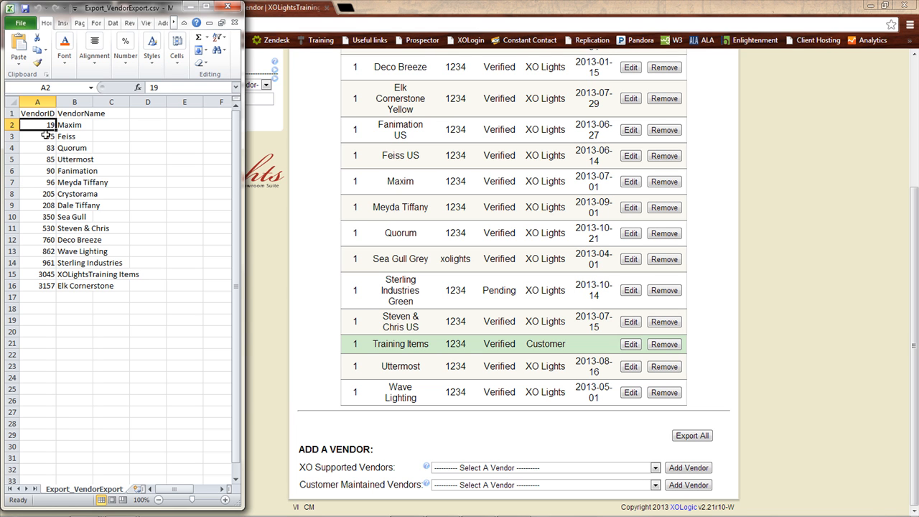
pyautogui.click(45, 135)
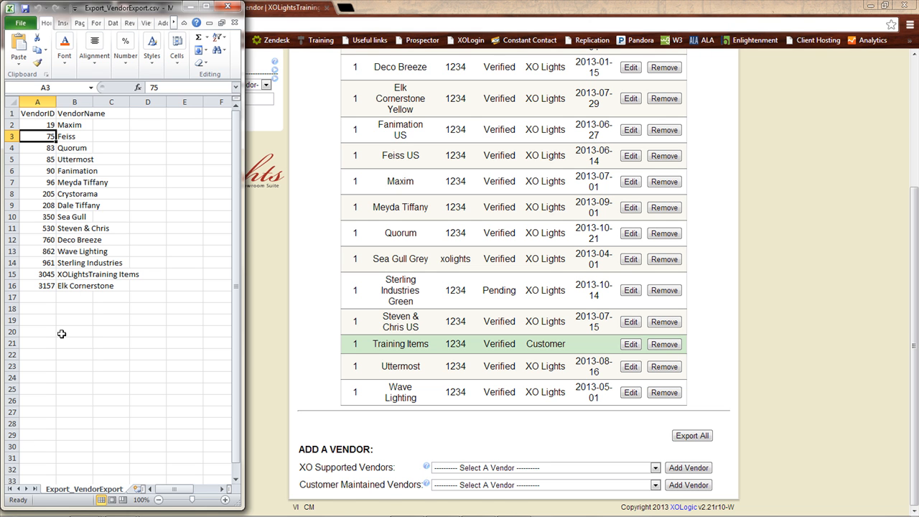
# - Return to the Book1 workbook and select the first empty cell under Vendor, A2
pyautogui.moveTo(79, 515)
pyautogui.moveTo(118, 510)
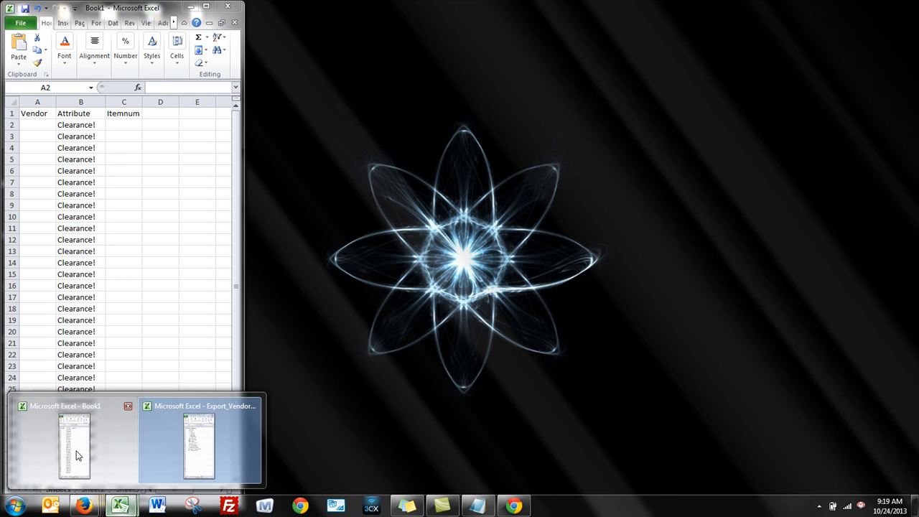
pyautogui.click(77, 456)
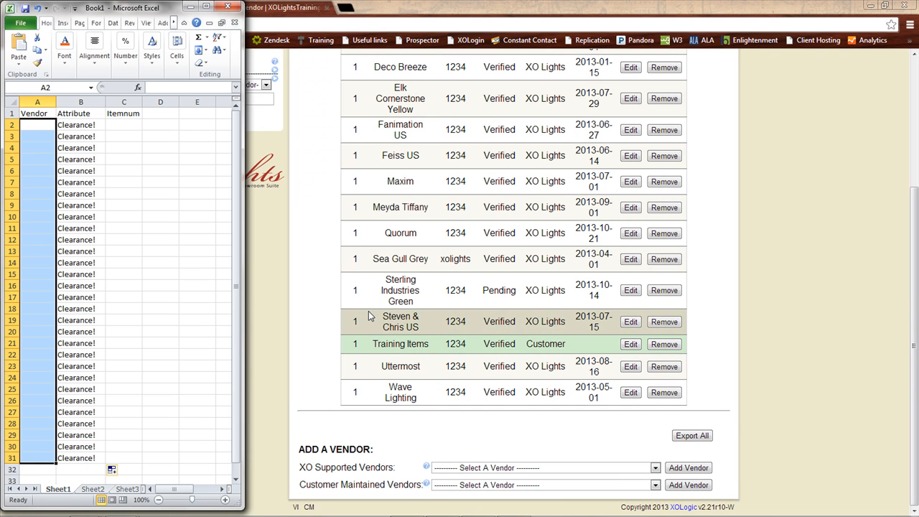
pyautogui.click(38, 134)
pyautogui.click(40, 125)
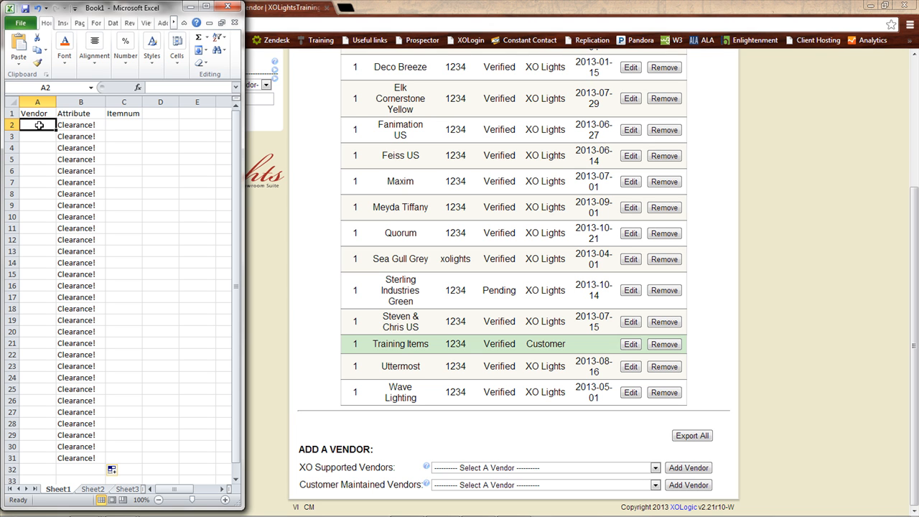
# - Fill the Vendor column with vendor ID 19 in cells A2 to A6 and 75 in cells A7 to A31
pyautogui.write('19')
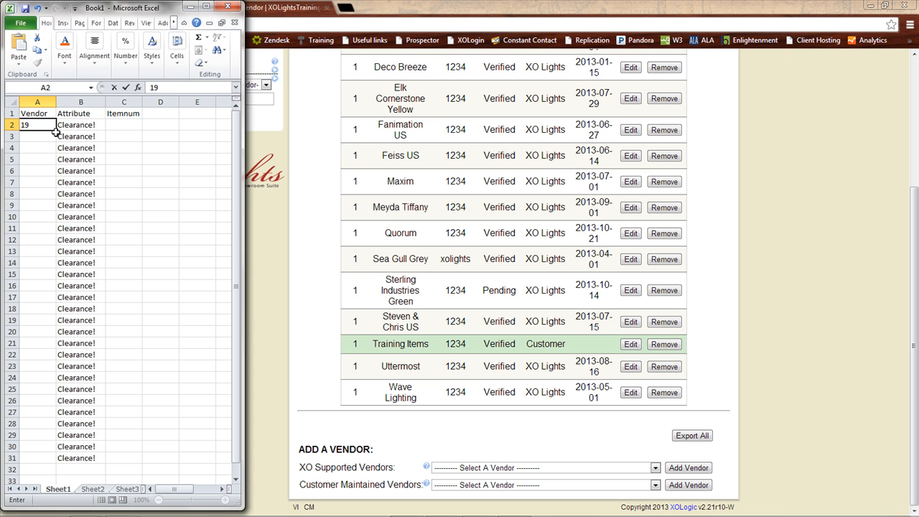
pyautogui.moveTo(56, 129); pyautogui.dragTo(56, 172)
pyautogui.click(50, 182)
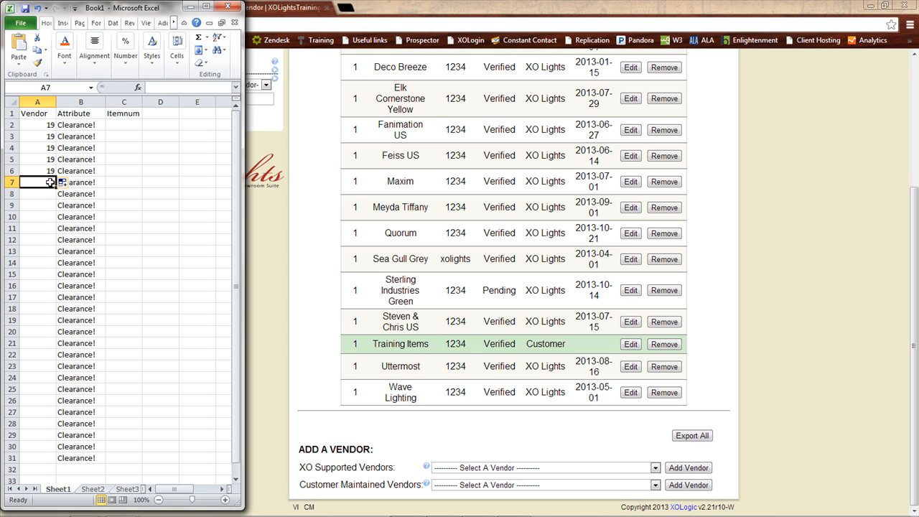
pyautogui.write('75')
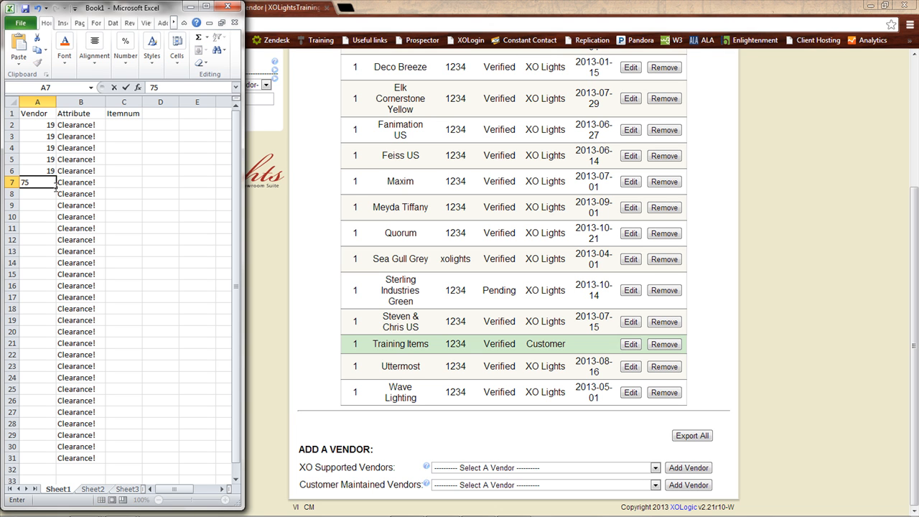
pyautogui.moveTo(55, 189); pyautogui.dragTo(66, 467)
pyautogui.click(118, 386)
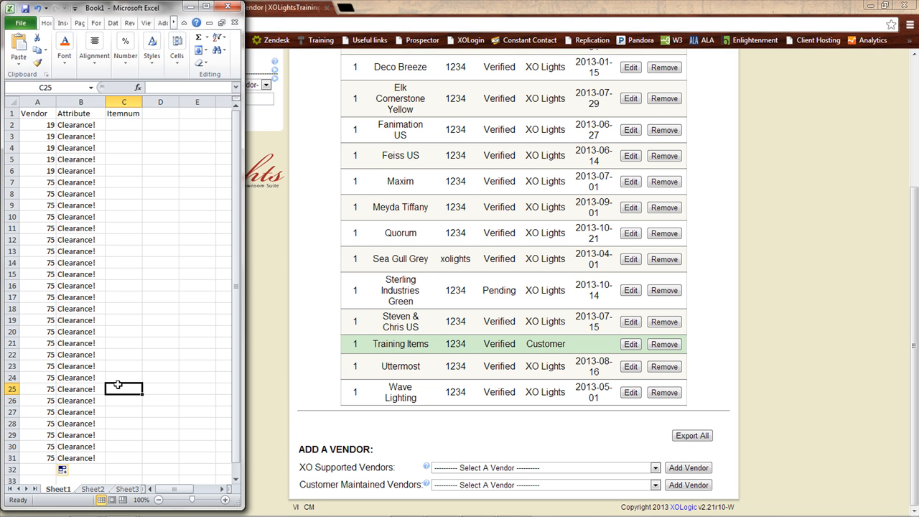
pyautogui.click(76, 160)
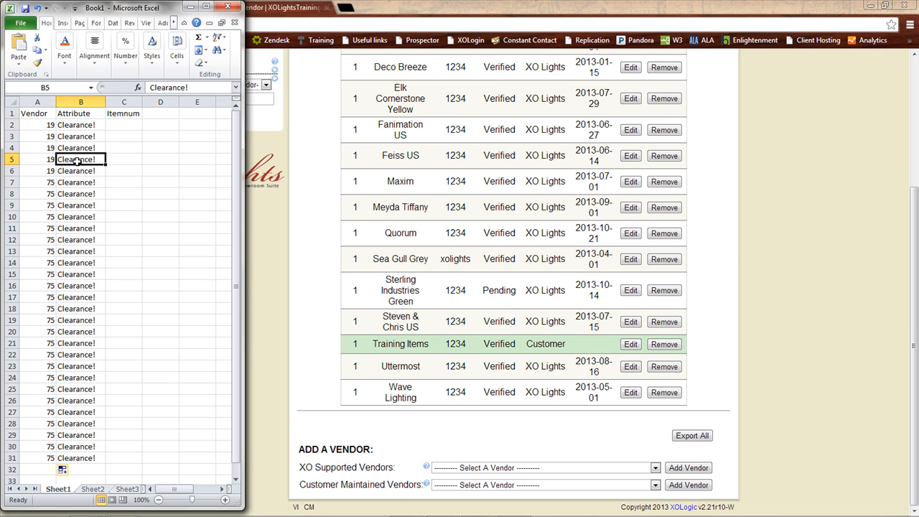
# - Start saving the Book1 workbook under a new format and choose CSV (Comma delimited) (*.csv) as the file type
pyautogui.click(20, 24)
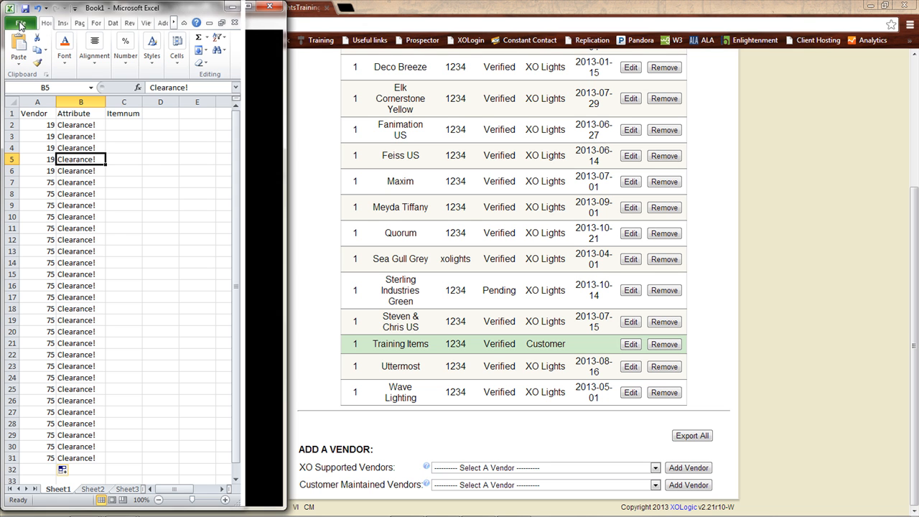
pyautogui.click(39, 59)
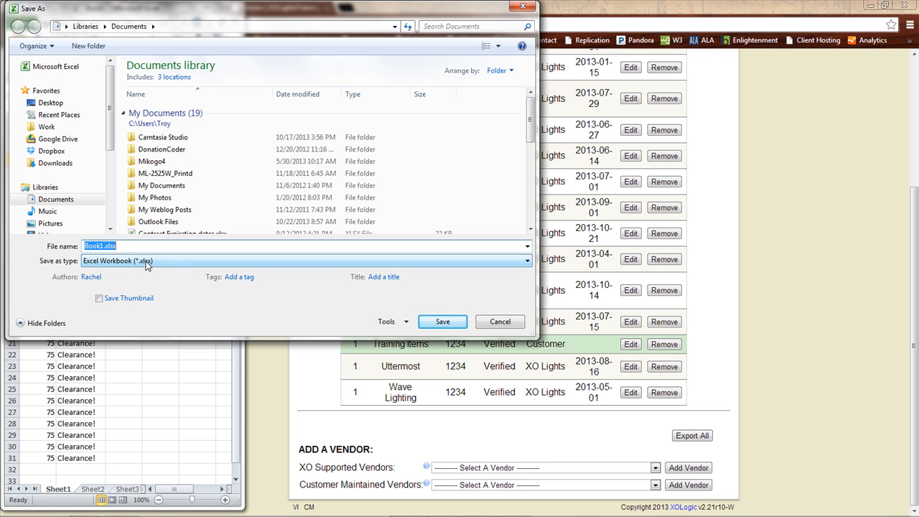
pyautogui.click(146, 262)
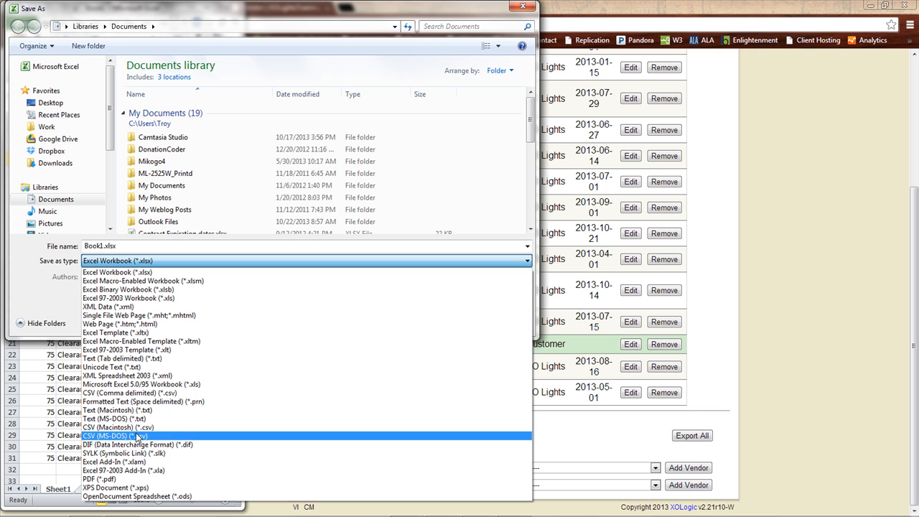
pyautogui.click(175, 395)
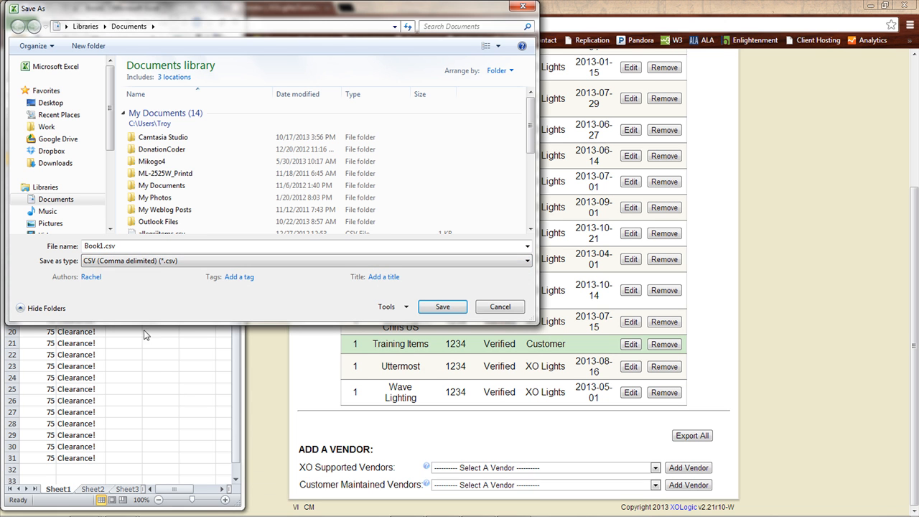
pyautogui.hotkey('shift', 'Tab')
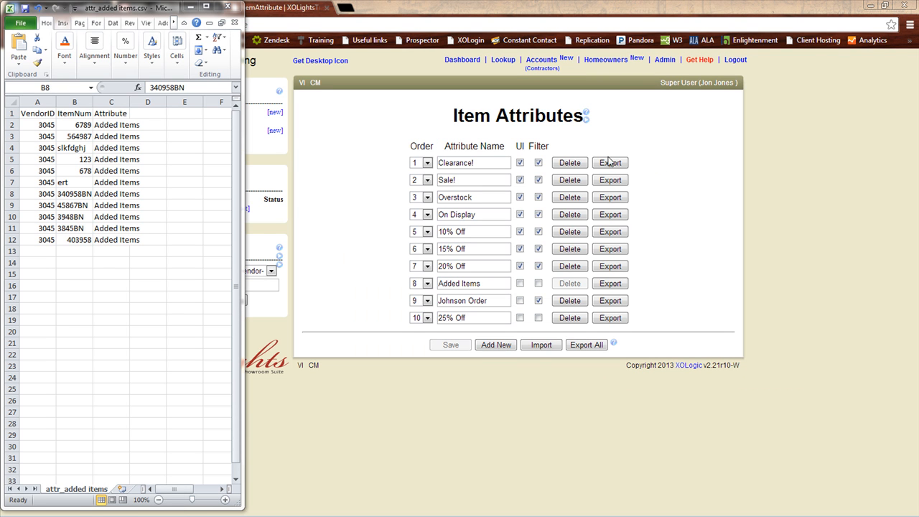
# - Save attr_added items.csv, keep it in CSV format, and return to the Item Attributes page in the browser
pyautogui.click(24, 9)
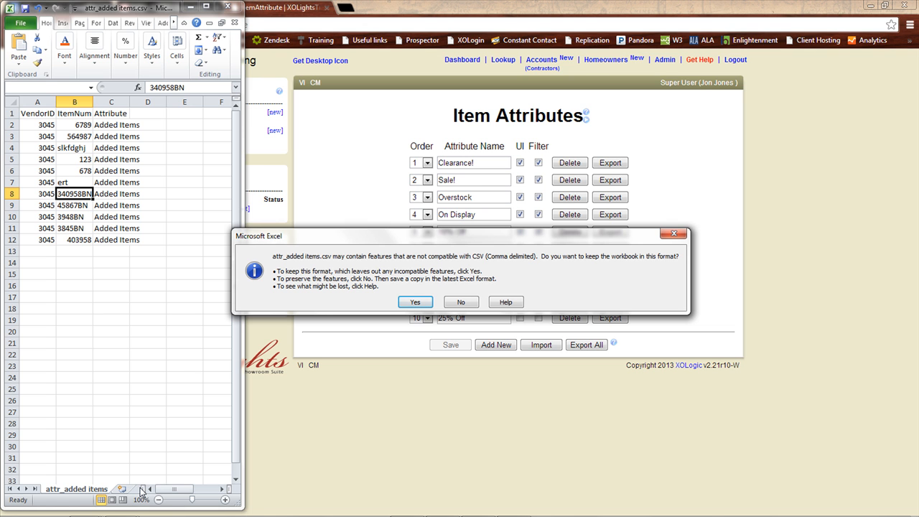
pyautogui.press('Return')
pyautogui.click(583, 372)
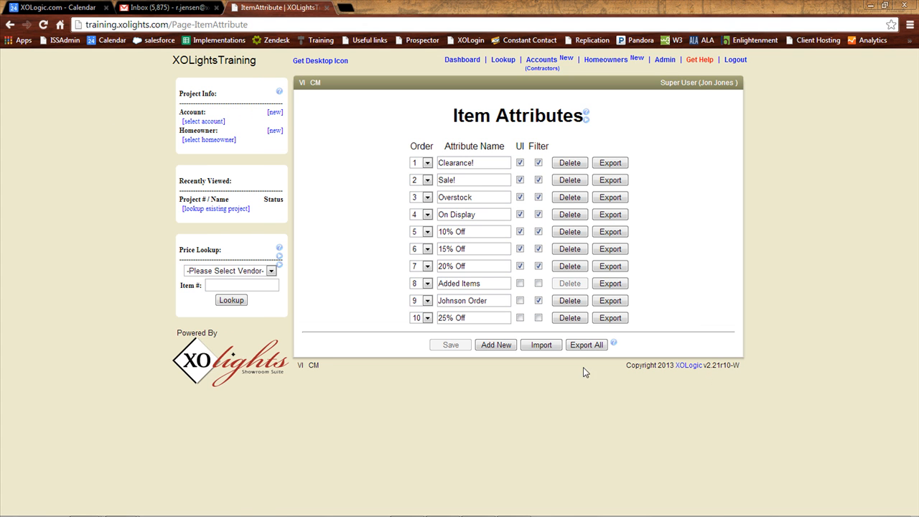
# - Import the file attr_added items.csv from the Desktop into Item Attributes
pyautogui.click(543, 347)
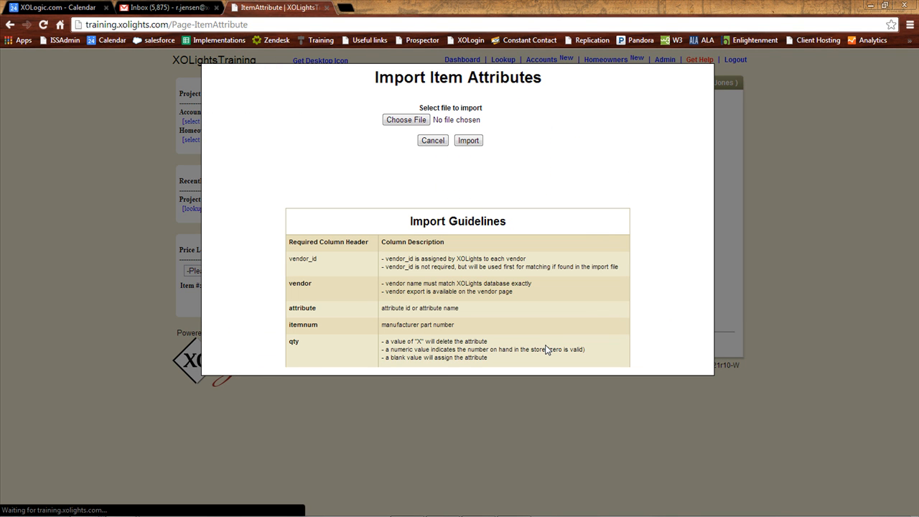
pyautogui.click(407, 120)
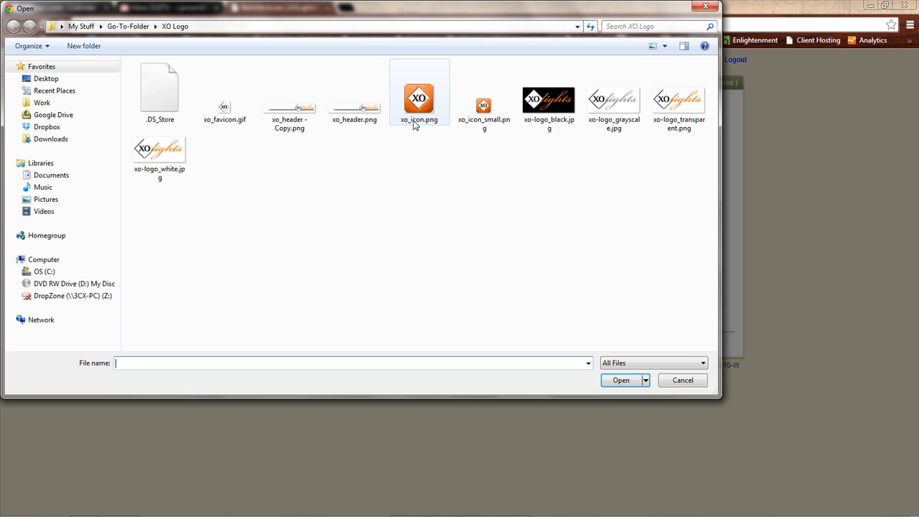
pyautogui.click(64, 79)
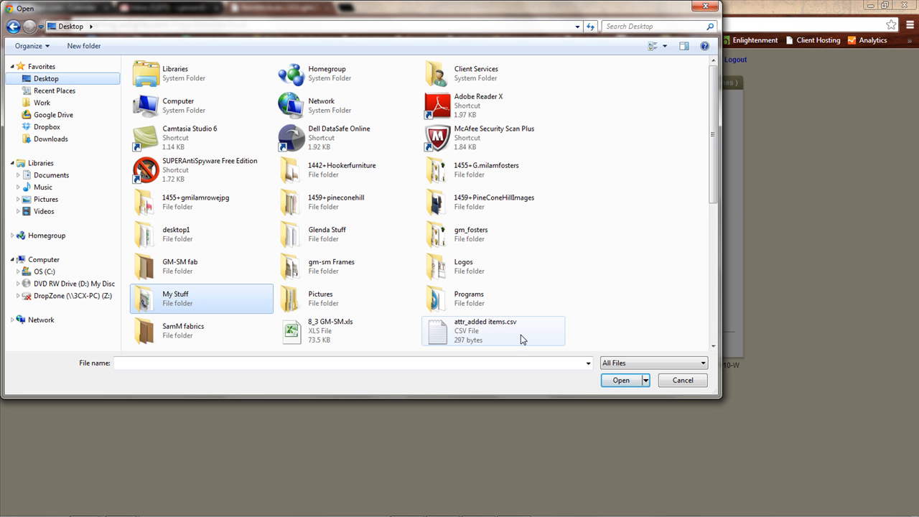
pyautogui.click(505, 336)
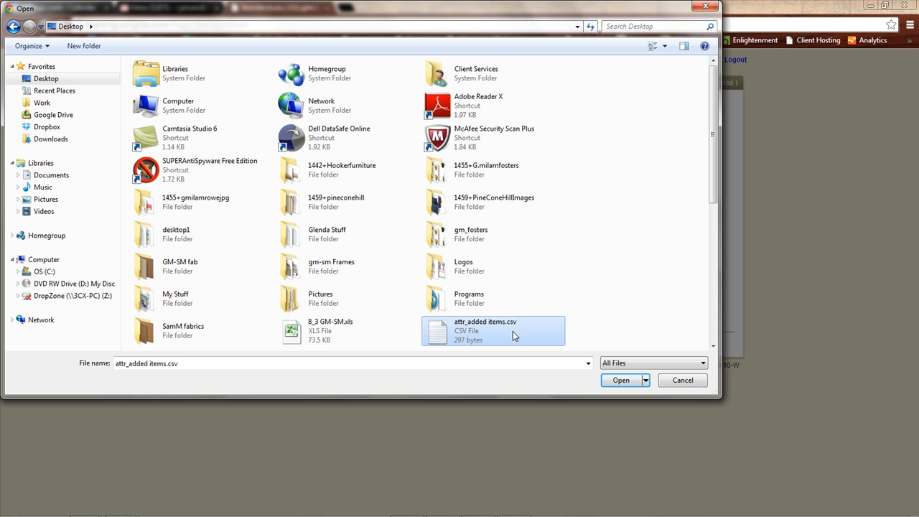
pyautogui.click(617, 381)
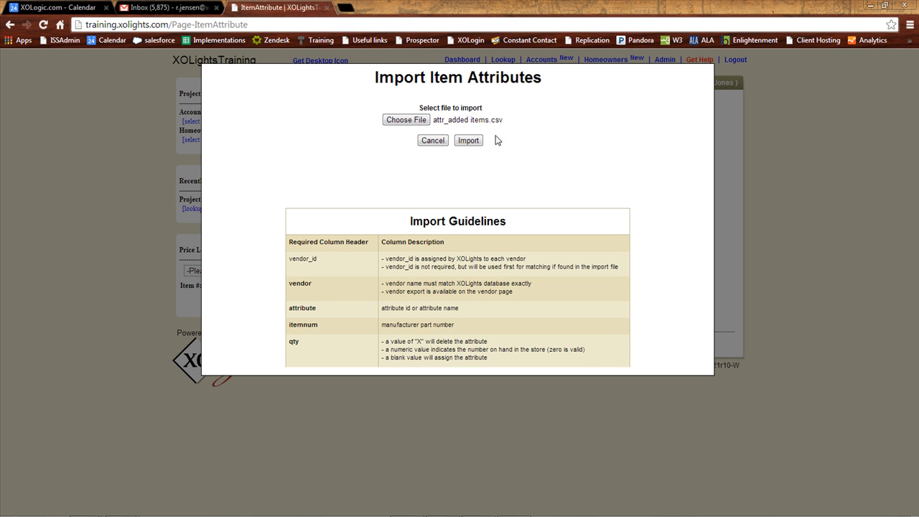
pyautogui.click(471, 141)
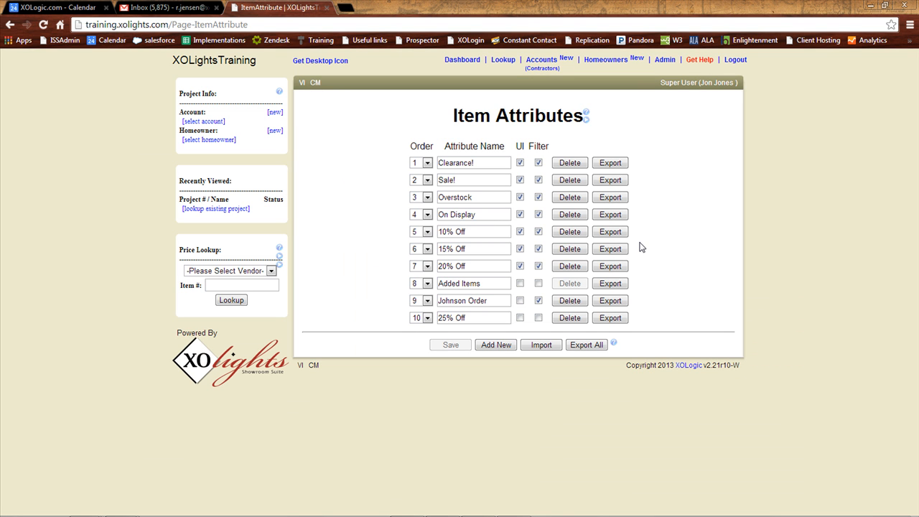
# - Search the Item Browse catalogue for items with the Availability / Store Options filter set to Clearance!
pyautogui.click(540, 165)
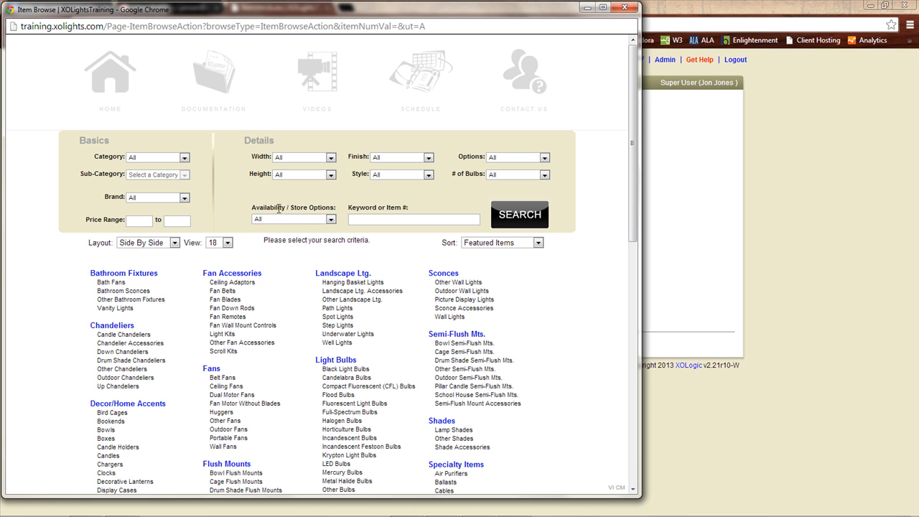
pyautogui.click(312, 219)
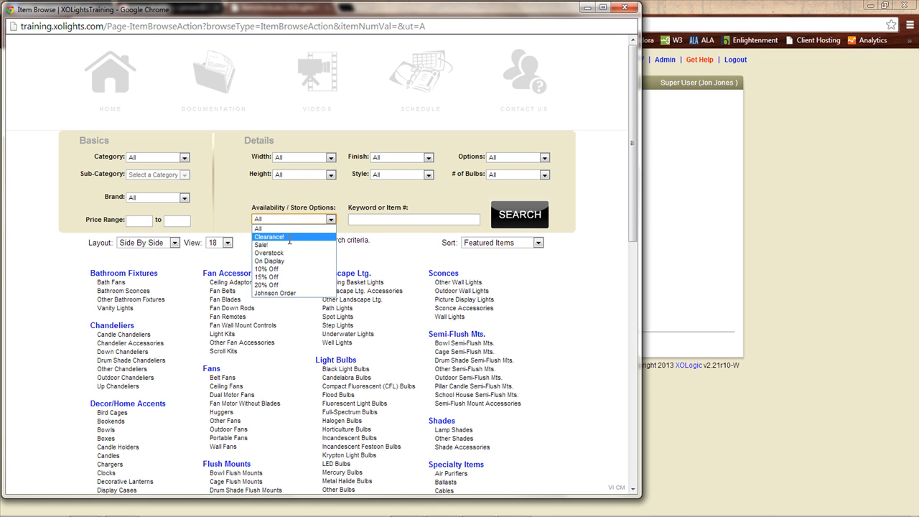
pyautogui.click(289, 239)
pyautogui.click(510, 219)
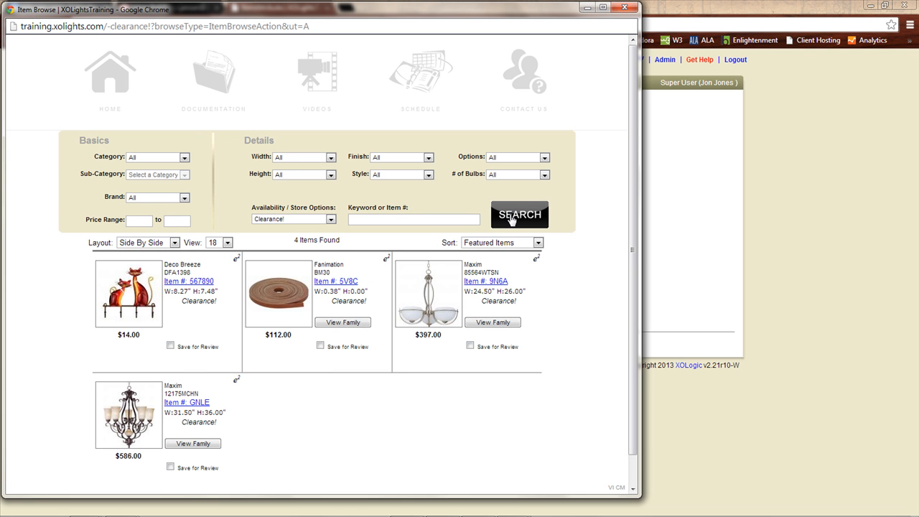
pyautogui.click(276, 219)
pyautogui.click(277, 220)
pyautogui.click(731, 215)
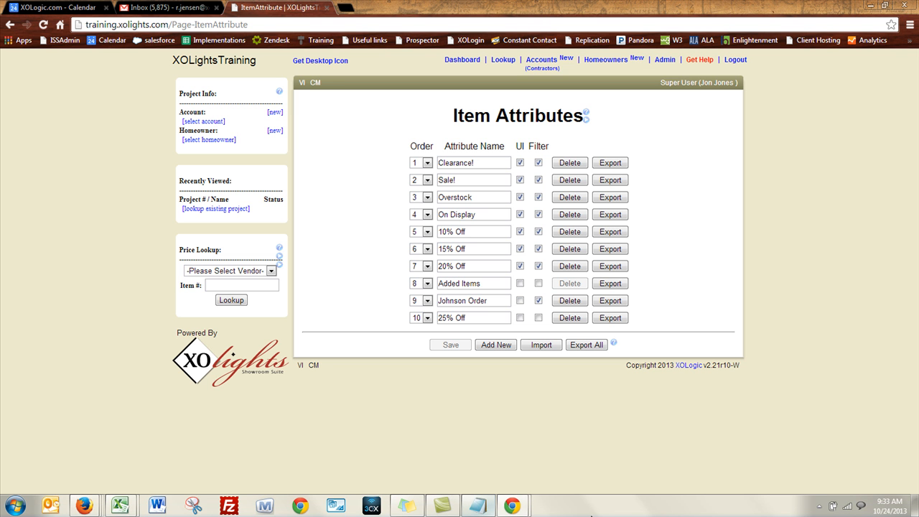
# - Return to the Item Browse results, open the Maxim 9N6A chandelier and examine the attribute in its product details
pyautogui.moveTo(512, 506)
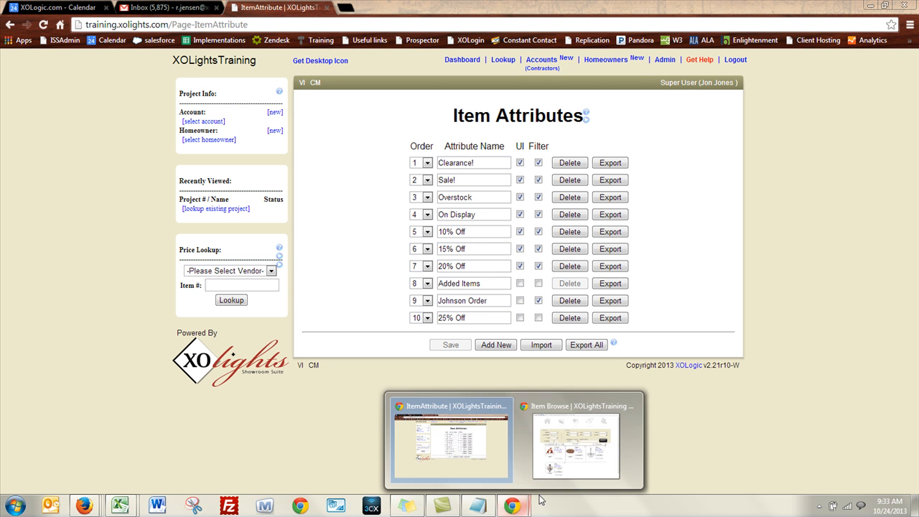
pyautogui.click(577, 475)
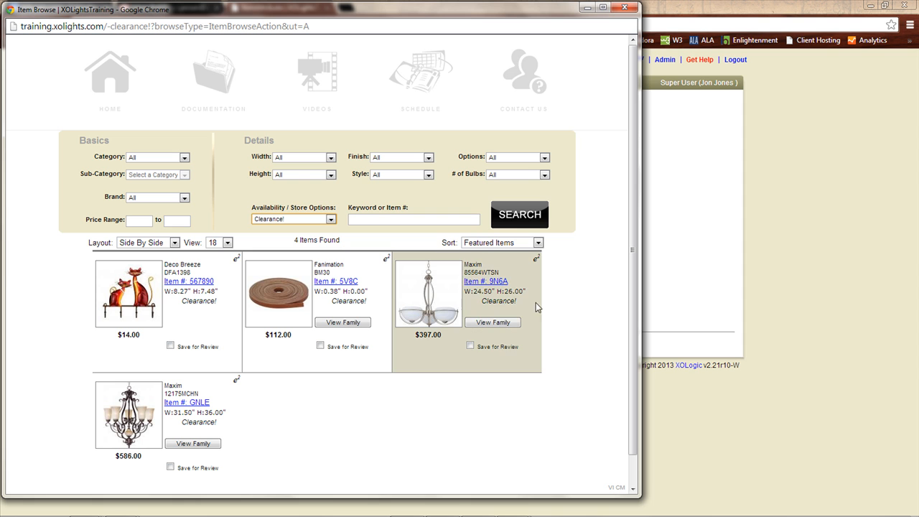
pyautogui.tripleClick(515, 301)
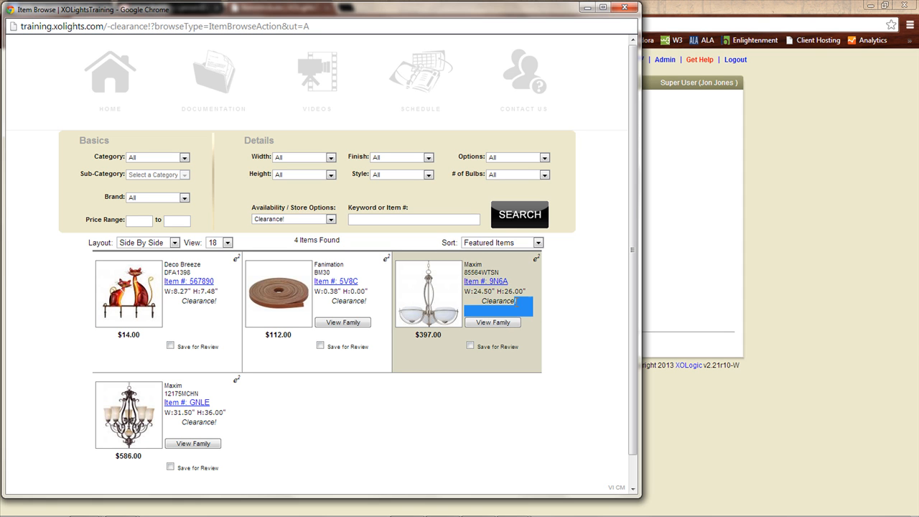
pyautogui.click(518, 305)
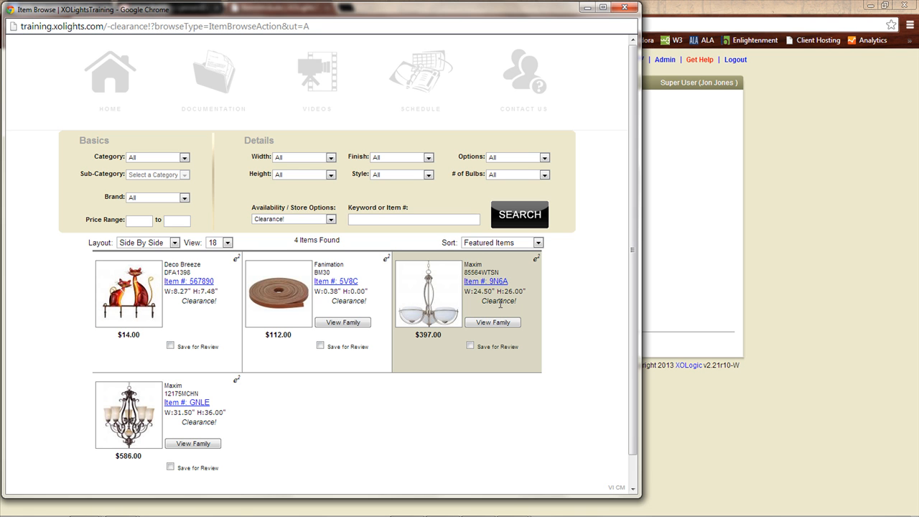
pyautogui.click(450, 296)
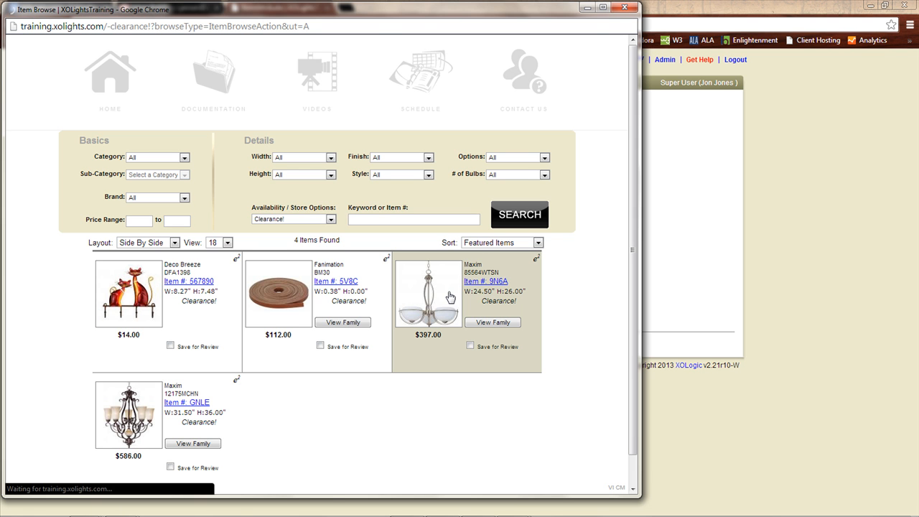
pyautogui.click(457, 380)
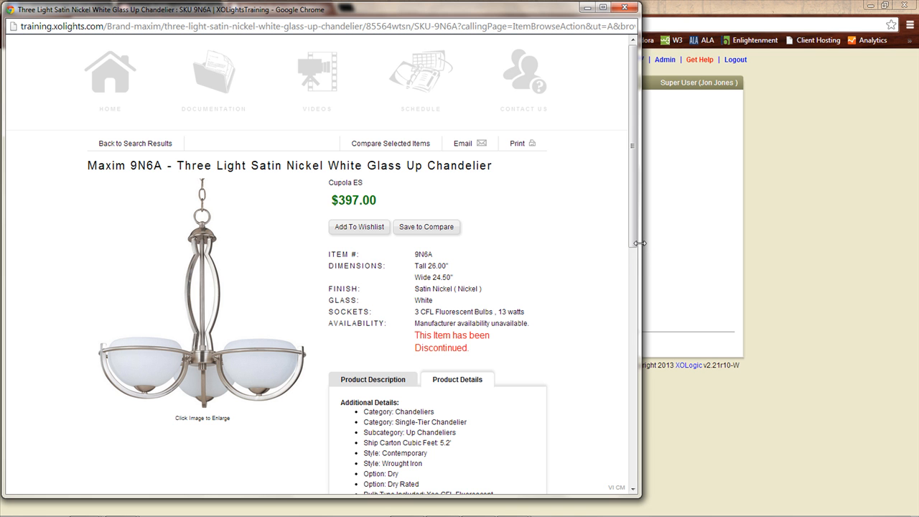
pyautogui.moveTo(639, 228); pyautogui.dragTo(629, 321)
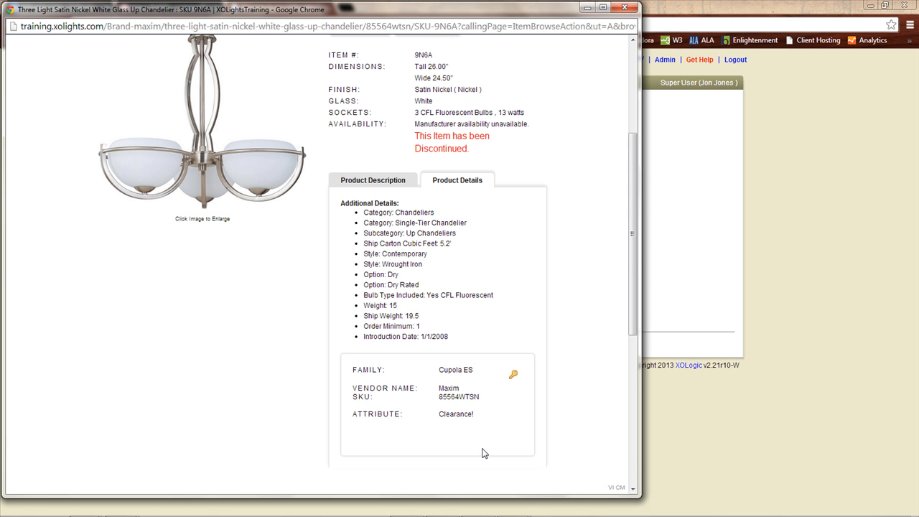
# - Return to the Item Attributes page, export the Clearance! attribute and open the downloaded export_attr_clearance.csv
pyautogui.click(725, 210)
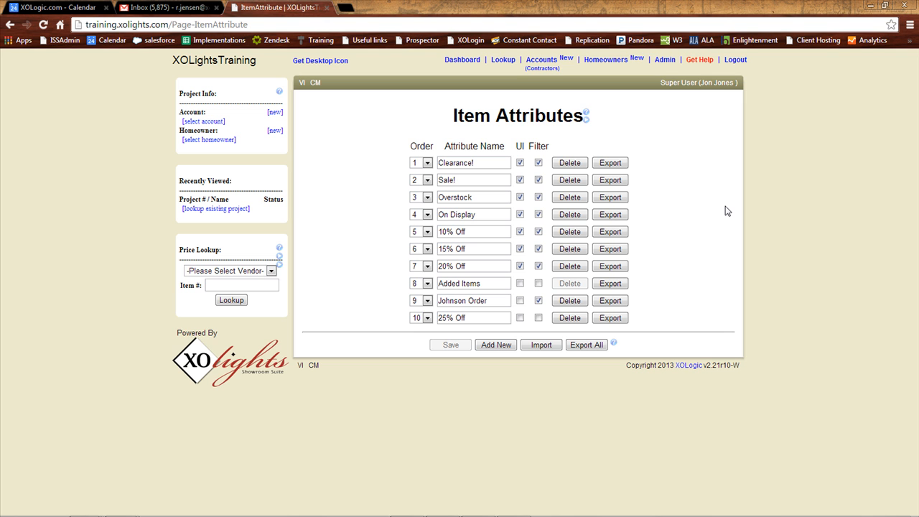
pyautogui.click(621, 163)
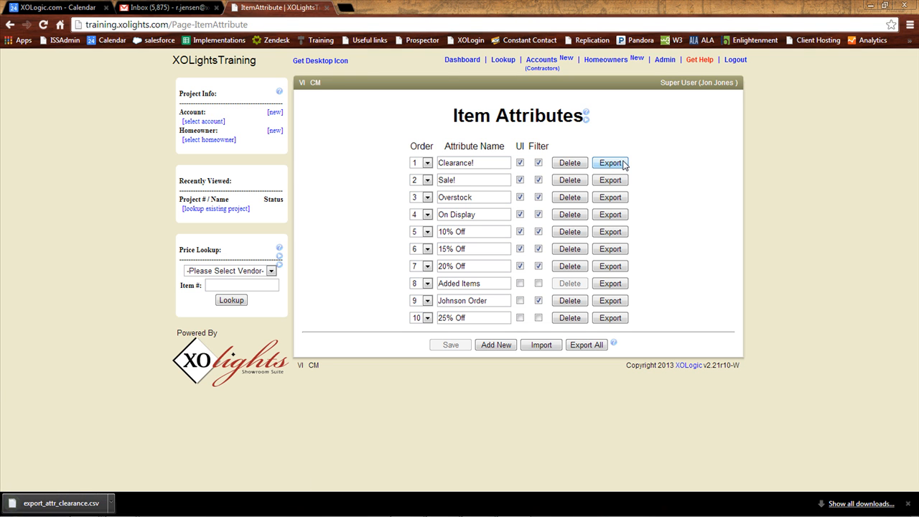
pyautogui.click(57, 504)
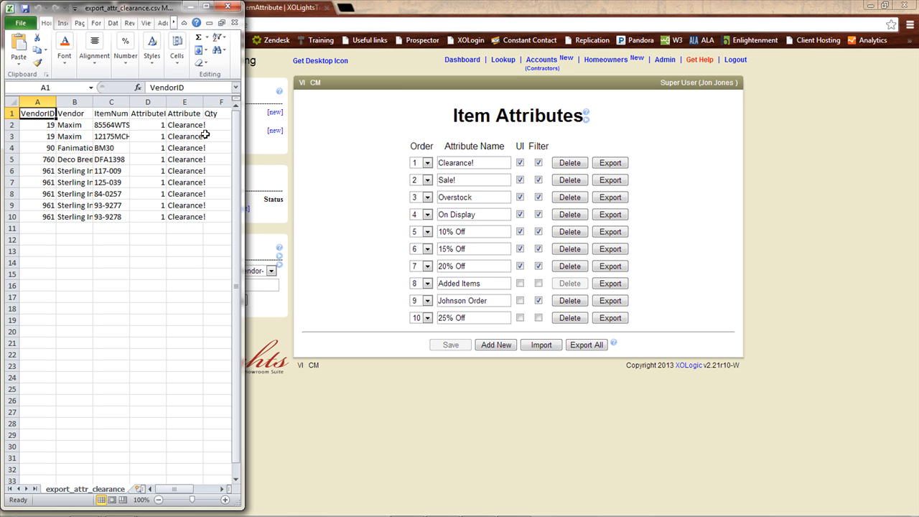
# - Enter X in the Qty column for the Deco Breeze DFA1398 row and the first Maxim row of the exported list
pyautogui.click(216, 146)
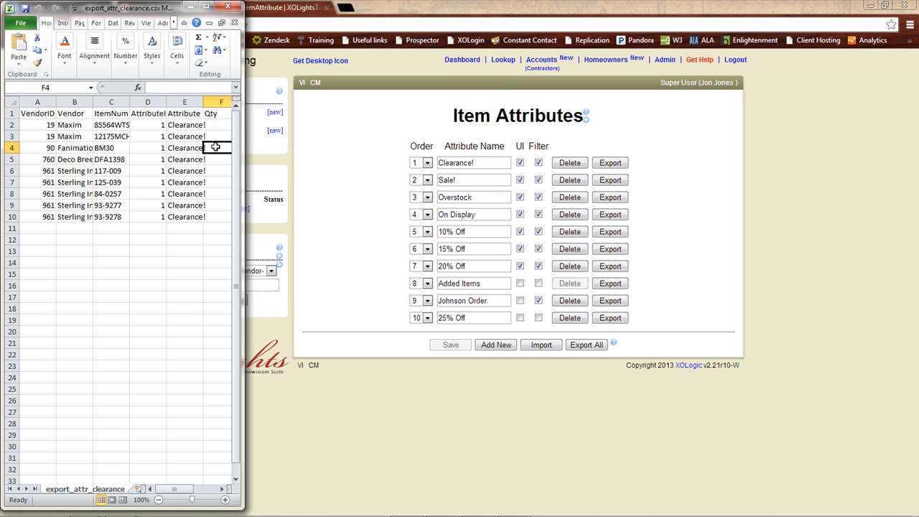
pyautogui.hscroll(3, 216, 146)
pyautogui.hotkey('ctrl', 'c')
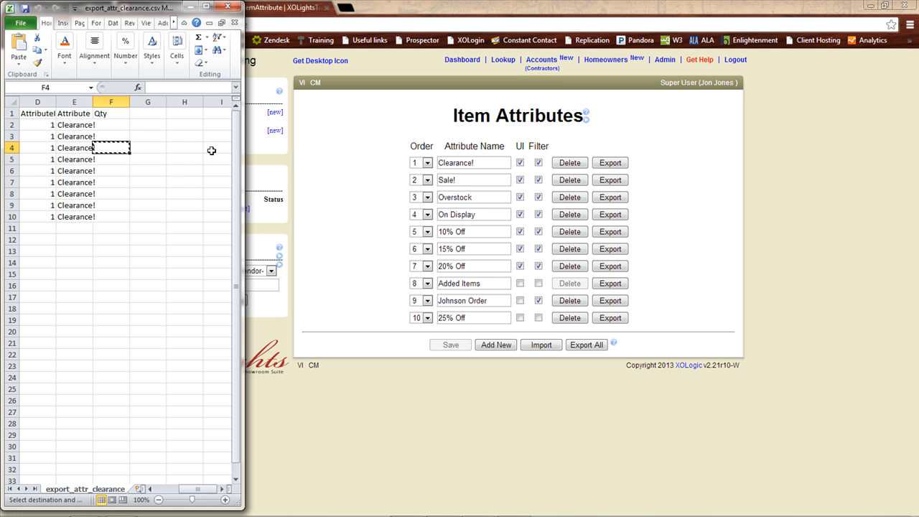
pyautogui.click(135, 187)
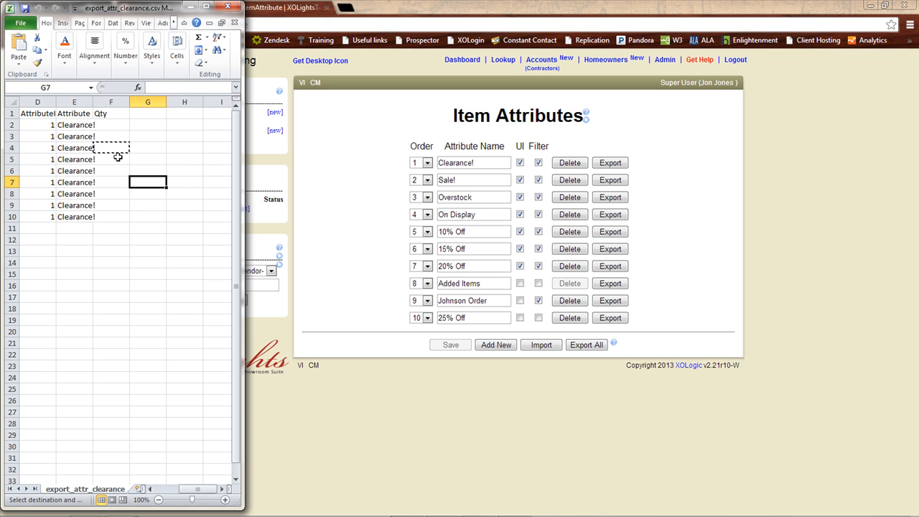
pyautogui.click(118, 162)
pyautogui.write('X')
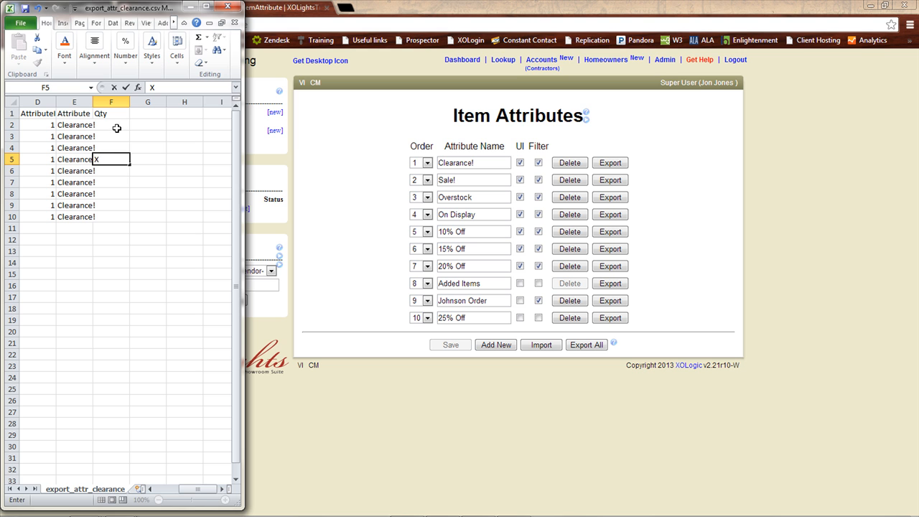
pyautogui.click(117, 127)
pyautogui.write('X')
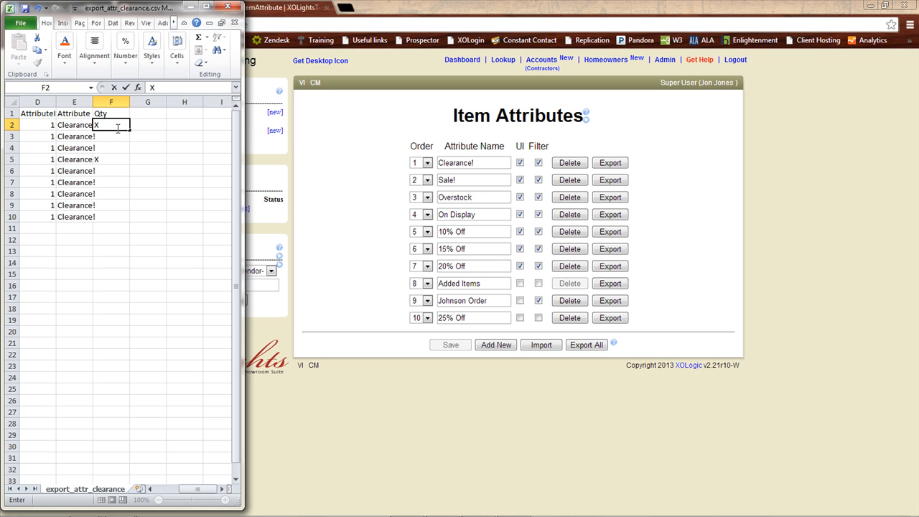
# - Switch back to XOLights in the browser, open the admin Items page and list the items in the Sconces category
pyautogui.click(662, 63)
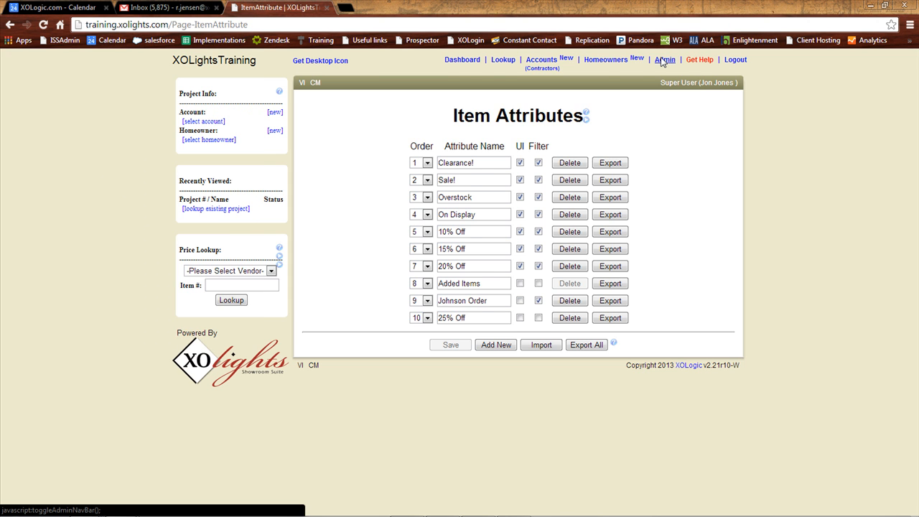
pyautogui.click(662, 61)
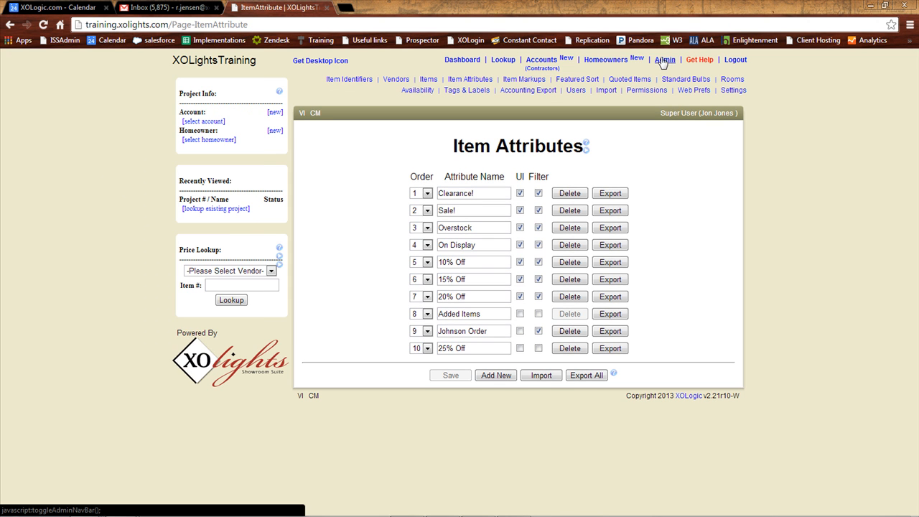
pyautogui.click(431, 84)
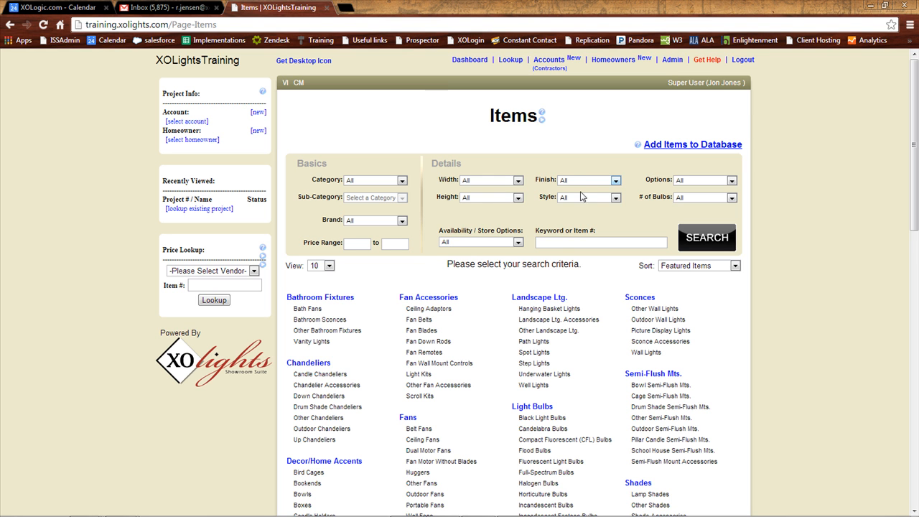
pyautogui.click(559, 241)
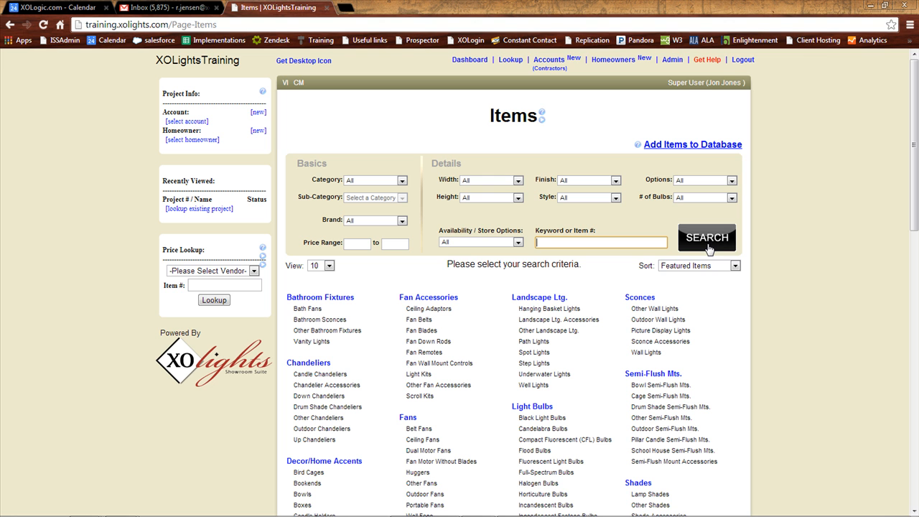
pyautogui.click(645, 303)
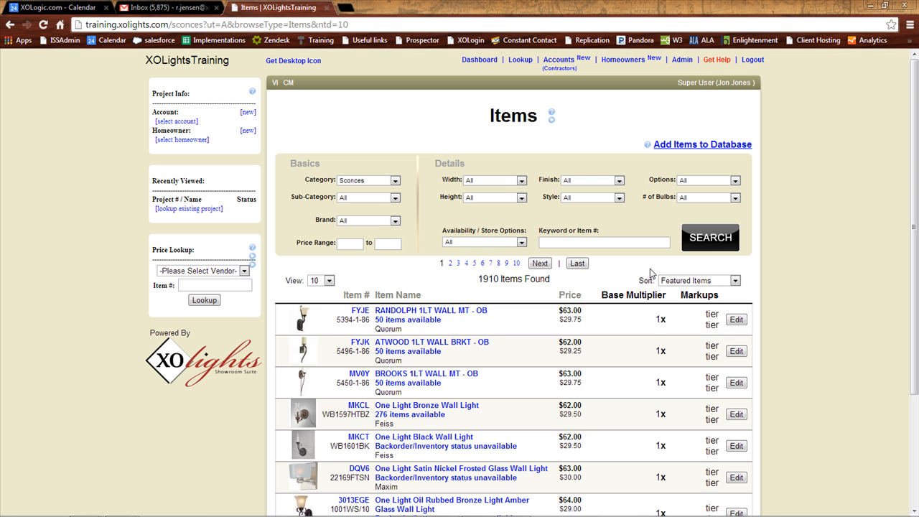
# - Edit the Quorum sconce FYJE, enable its Clearance! attribute and save the item
pyautogui.click(737, 320)
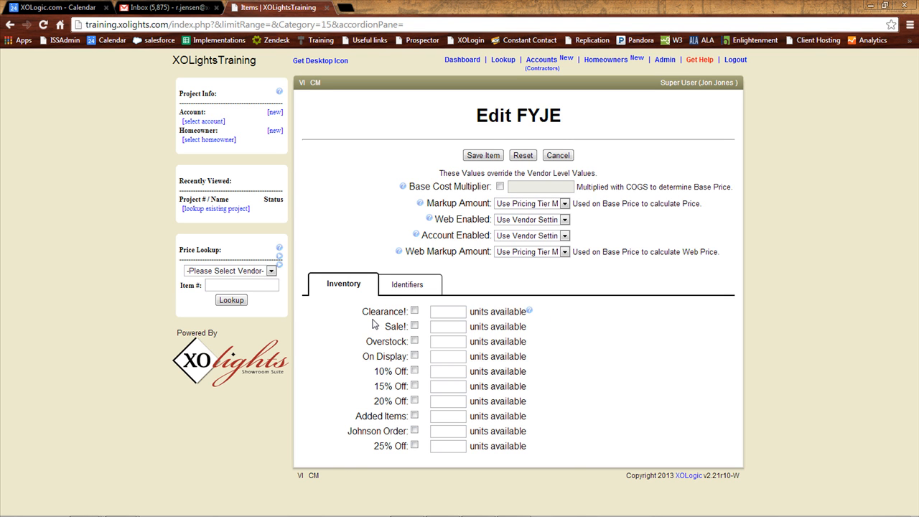
pyautogui.click(415, 311)
pyautogui.click(486, 157)
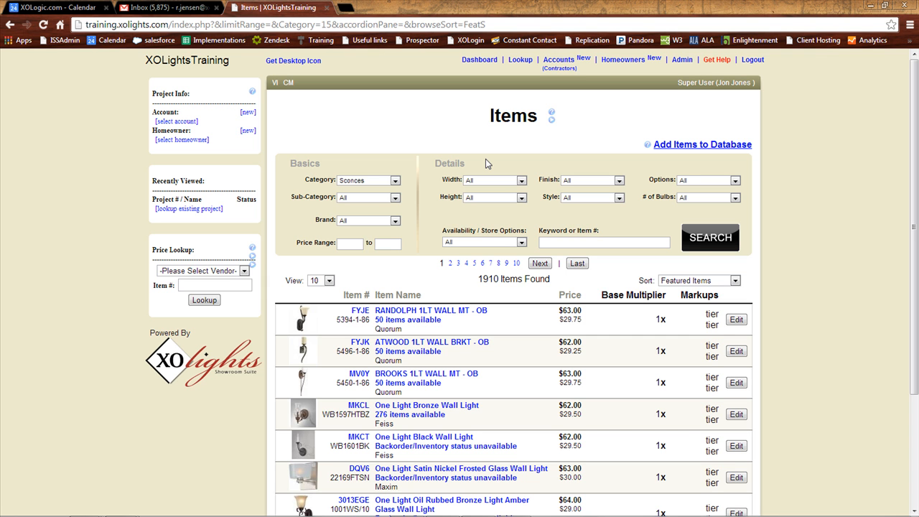
# - Search the items with Category set to All and Availability / Store Options set to Clearance!
pyautogui.click(388, 185)
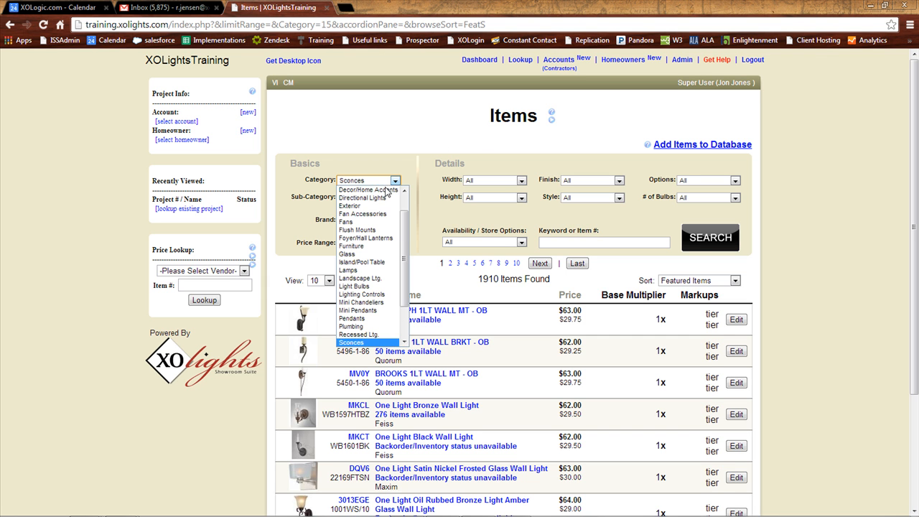
pyautogui.scroll(2, 405, 243)
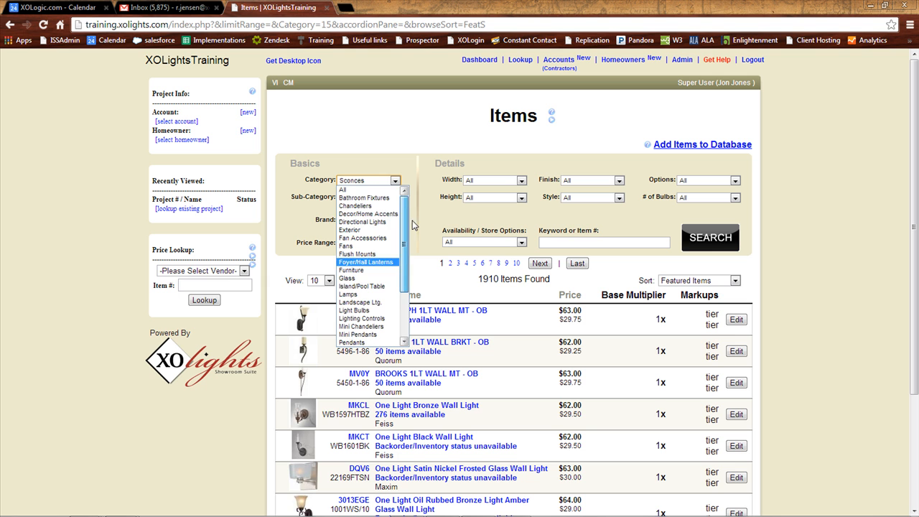
pyautogui.click(400, 191)
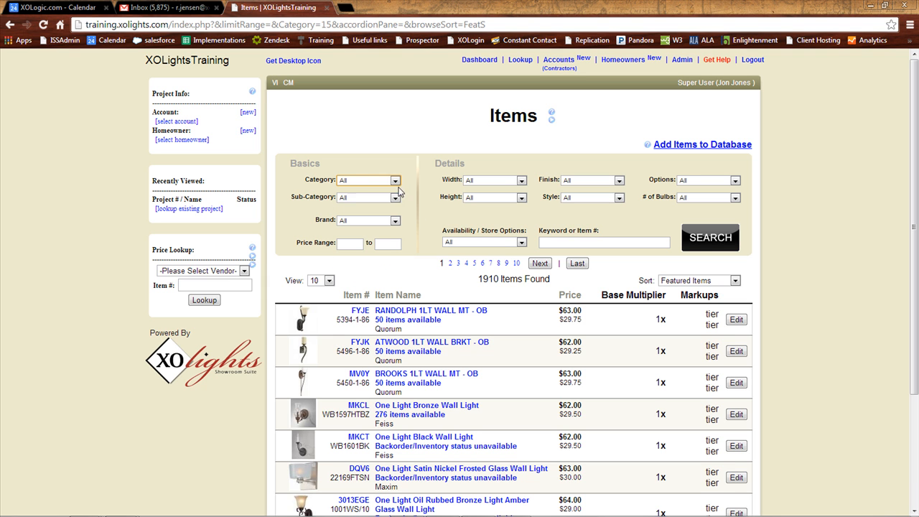
pyautogui.click(498, 242)
pyautogui.click(494, 259)
pyautogui.click(698, 246)
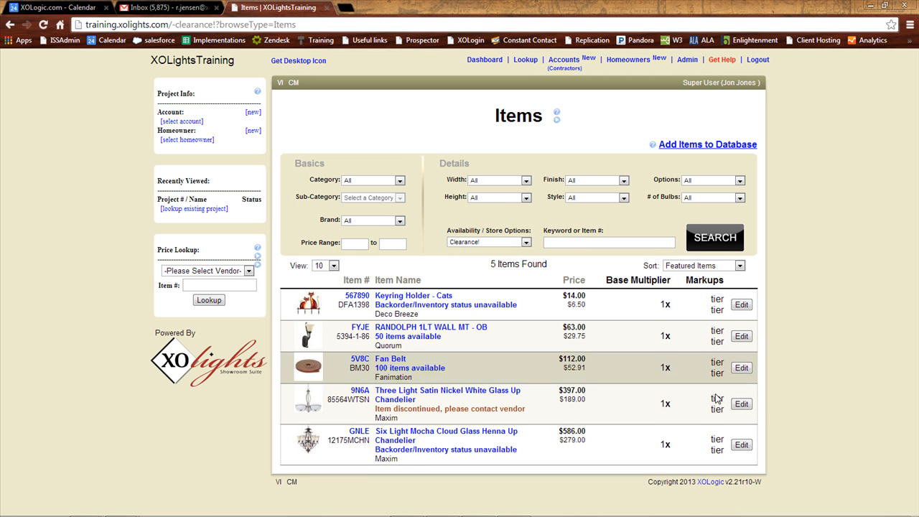
# - Edit the Maxim chandelier 9N6A, turn off its Clearance! attribute and save the item
pyautogui.click(741, 404)
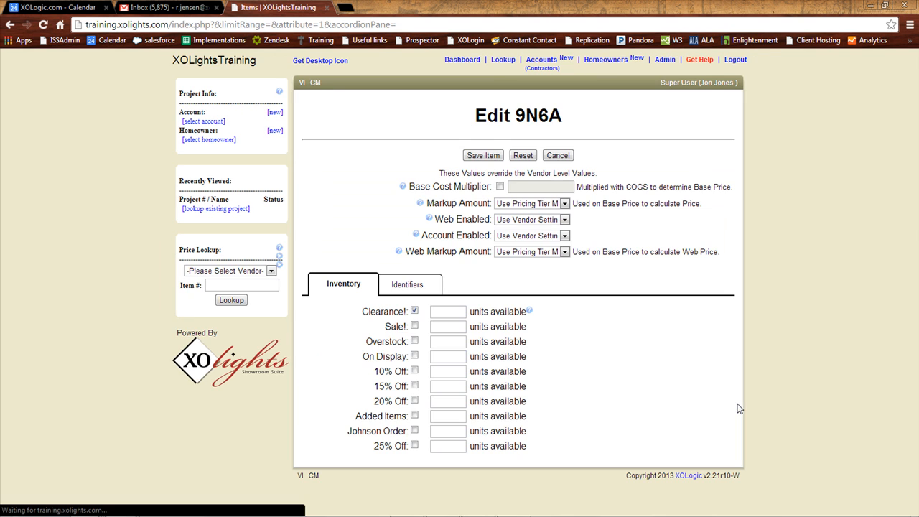
pyautogui.click(415, 312)
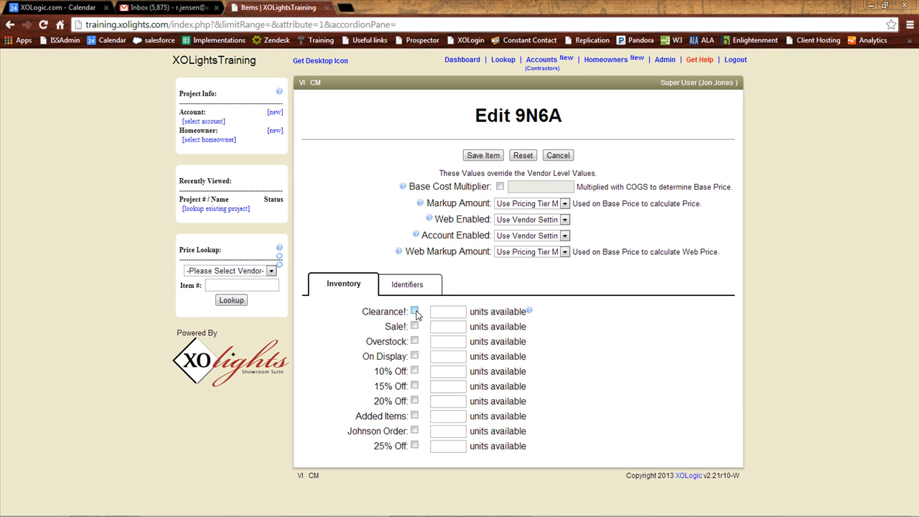
pyautogui.click(488, 159)
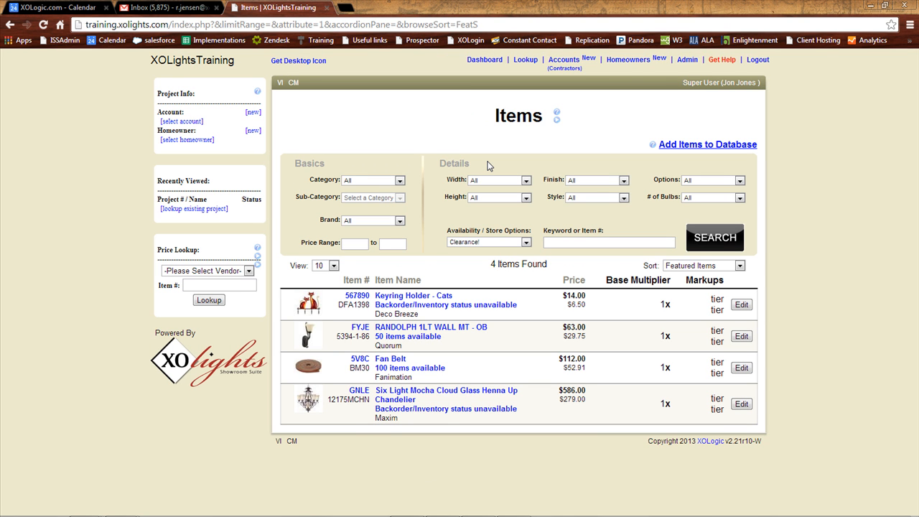